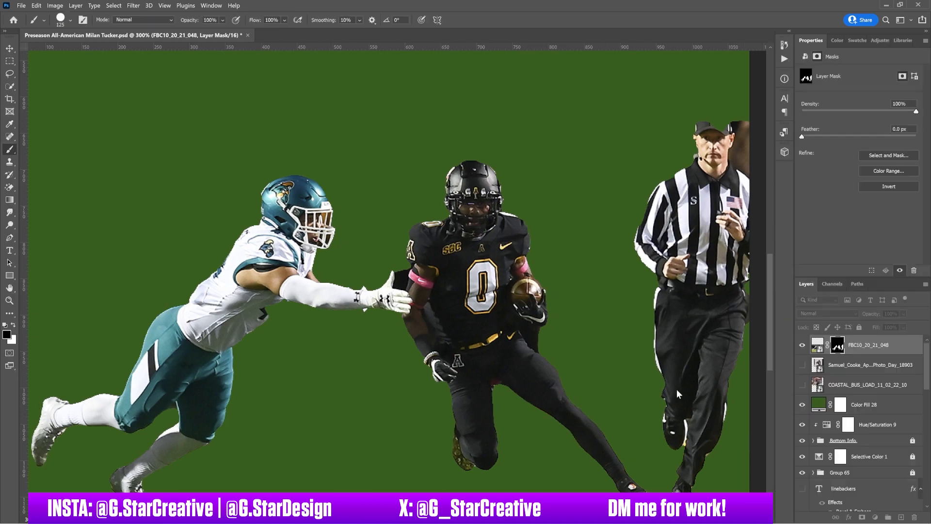
# Step: Refine the FBC10_20_21_048 layer mask with the brush around the tackler's torso, legs and feet
pyautogui.moveTo(577, 259); pyautogui.dragTo(620, 232)
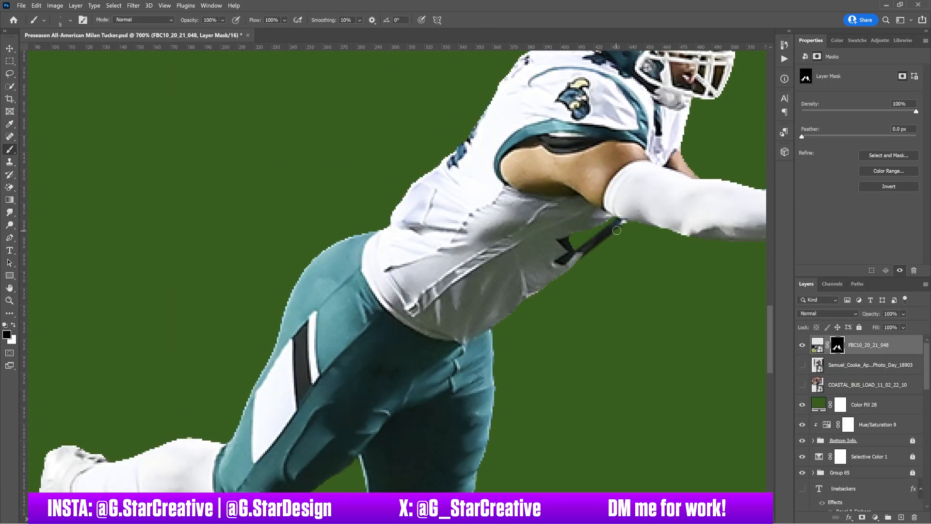
pyautogui.press(']')
pyautogui.press(']')
pyautogui.press(']')
pyautogui.press(']')
pyautogui.moveTo(572, 252); pyautogui.dragTo(433, 377)
pyautogui.moveTo(668, 328)
pyautogui.mouseDown()
pyautogui.moveTo(443, 318)
pyautogui.moveTo(394, 292)
pyautogui.mouseUp()
pyautogui.moveTo(458, 439); pyautogui.dragTo(331, 311)
pyautogui.press('[')
pyautogui.press('[')
pyautogui.press('[')
pyautogui.hotkey('ctrl', 'z')
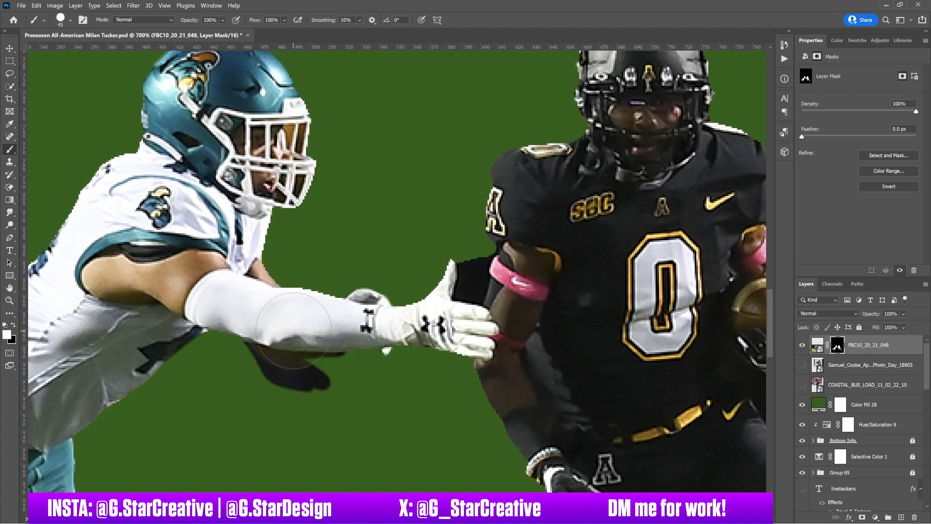
# Step: Refine the layer mask around the tackler's outstretched arms and gloves using a smaller brush
pyautogui.moveTo(477, 310); pyautogui.dragTo(305, 308)
pyautogui.hotkey('ctrl', '+')
pyautogui.press('x')
pyautogui.press('[')
pyautogui.press('[')
pyautogui.press('[')
pyautogui.press('[')
pyautogui.press('[')
pyautogui.moveTo(309, 249)
pyautogui.mouseDown()
pyautogui.moveTo(303, 276)
pyautogui.moveTo(274, 288)
pyautogui.moveTo(281, 249)
pyautogui.moveTo(357, 332)
pyautogui.moveTo(375, 345)
pyautogui.mouseUp()
# Step: Clean up the layer mask along the ball carrier's right arm, gloved hand and legs
pyautogui.scroll(-3, 279, 255)
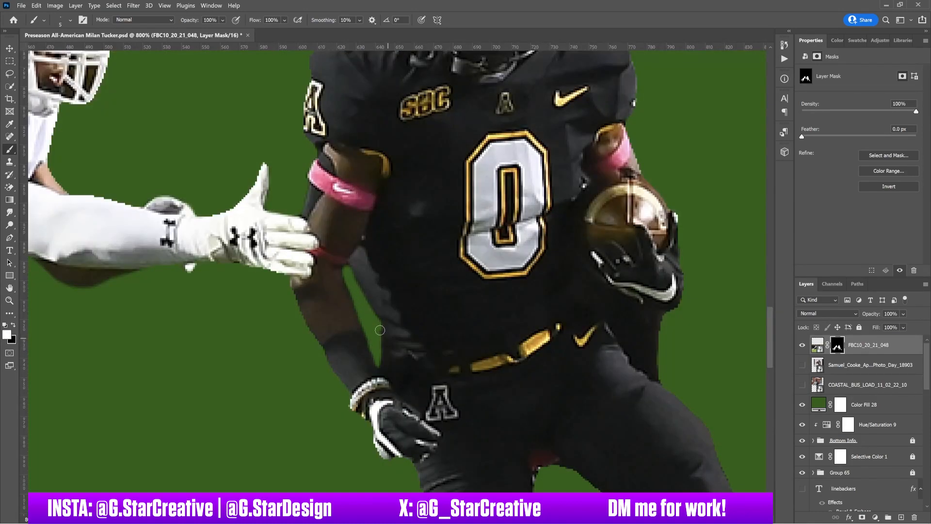
pyautogui.moveTo(392, 424); pyautogui.dragTo(275, 378)
pyautogui.press('[')
pyautogui.moveTo(427, 464); pyautogui.dragTo(273, 180)
pyautogui.press('x')
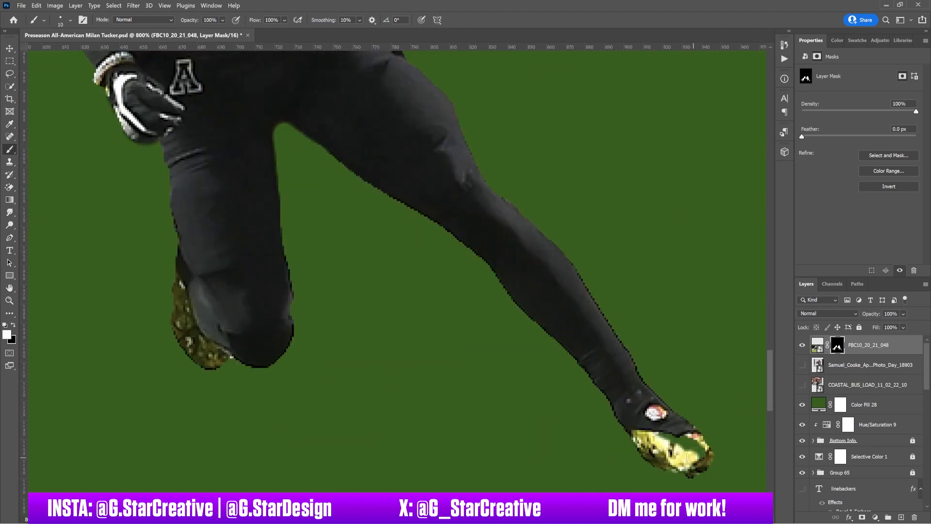
# Step: Mask out the leftover background around the ball carrier's hip, football arm and upper body
pyautogui.scroll(10, 359, 270)
pyautogui.press('x')
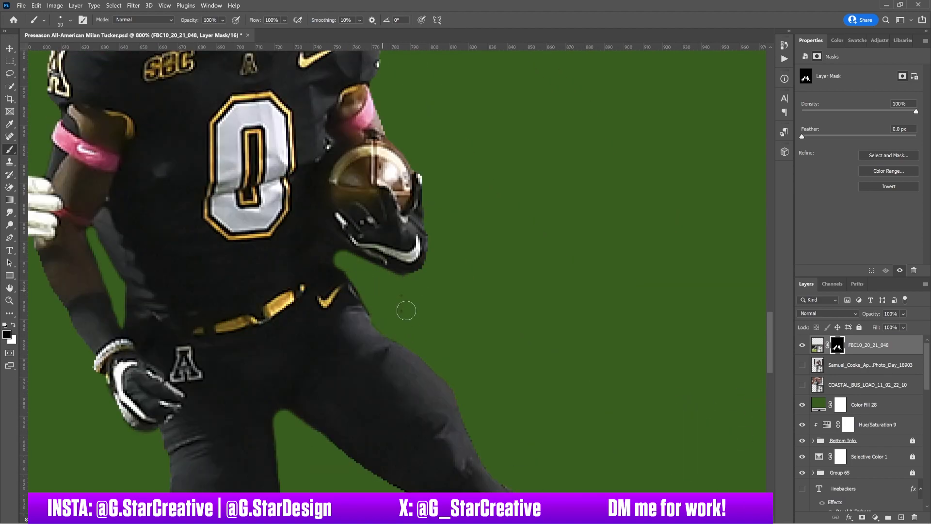
pyautogui.scroll(8, 373, 283)
pyautogui.hscroll(-2, 282, 182)
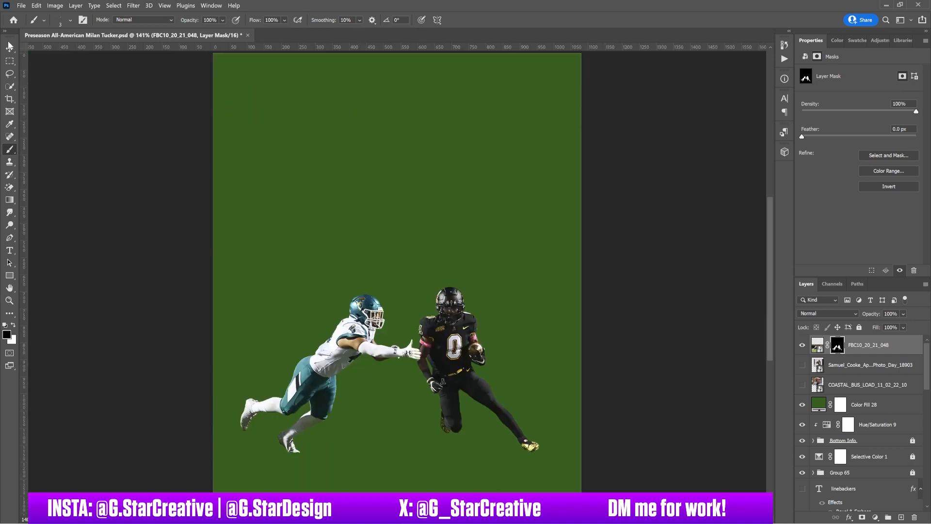
# Step: Open the Camera Raw Filter for the duplicated layer of the two action players
pyautogui.click(133, 5)
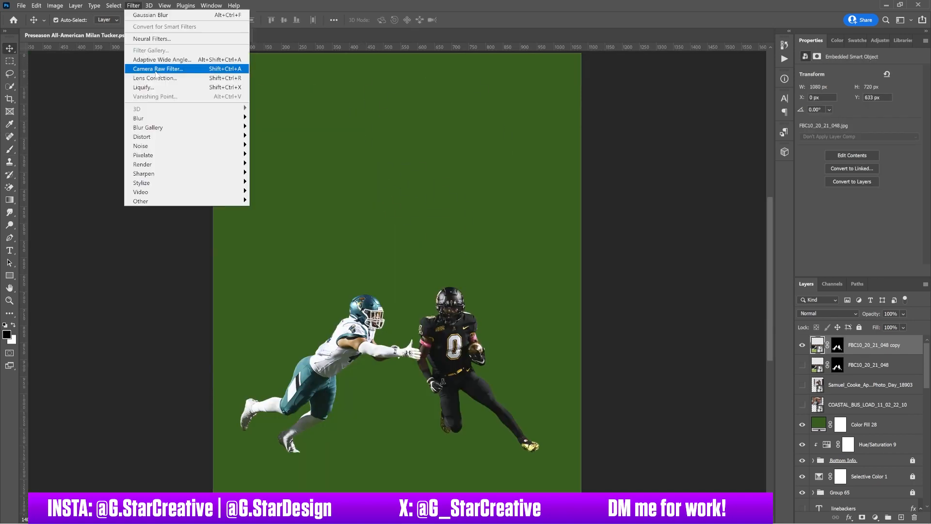
pyautogui.click(155, 66)
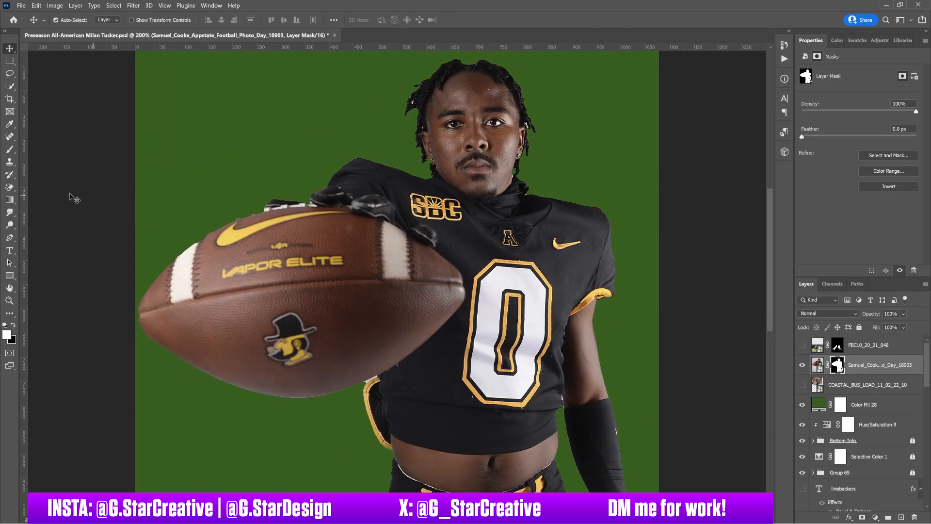
# Step: Choose a brush preset and refine the football portrait's layer mask around the player's hair, ears and neck
pyautogui.press('b')
pyautogui.click(70, 20)
pyautogui.click(117, 72)
pyautogui.press('Return')
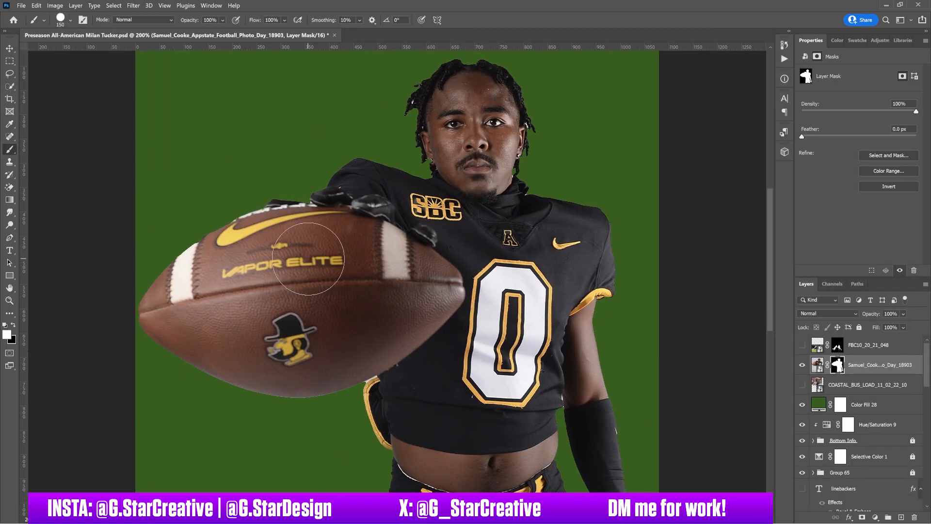
pyautogui.press('[')
pyautogui.hotkey('ctrl', '=')
pyautogui.hotkey('ctrl', '=')
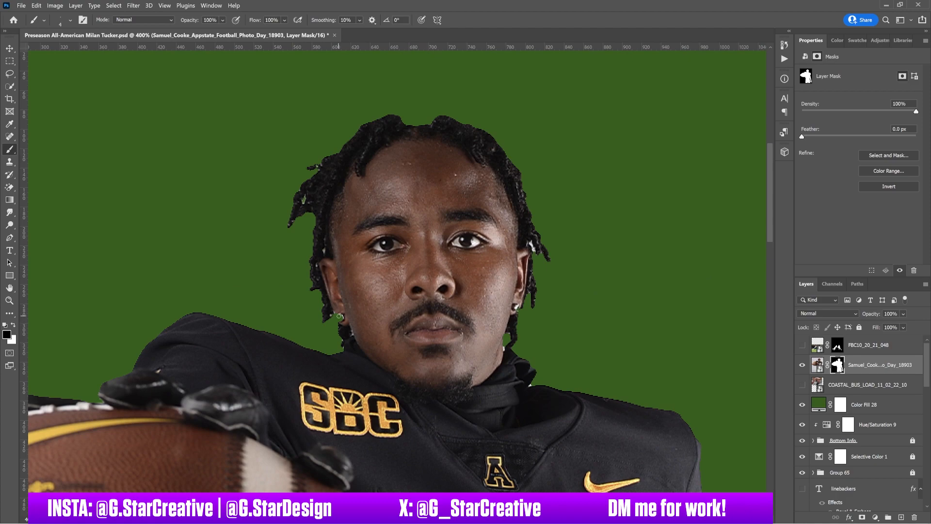
pyautogui.press('x')
pyautogui.scroll(-10, 529, 383)
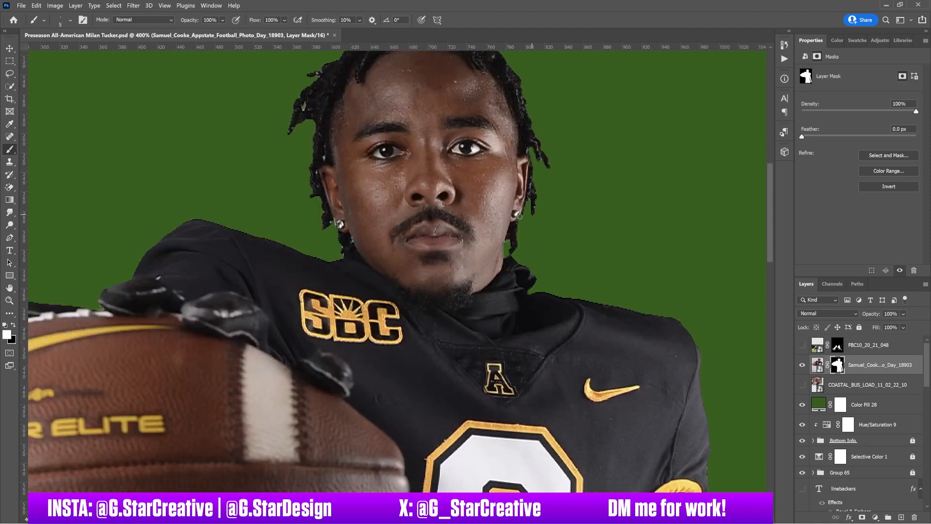
# Step: Refine the football portrait's layer mask along the jersey, waist and black arm sleeve, adjusting the brush size
pyautogui.scroll(-8, 112, 263)
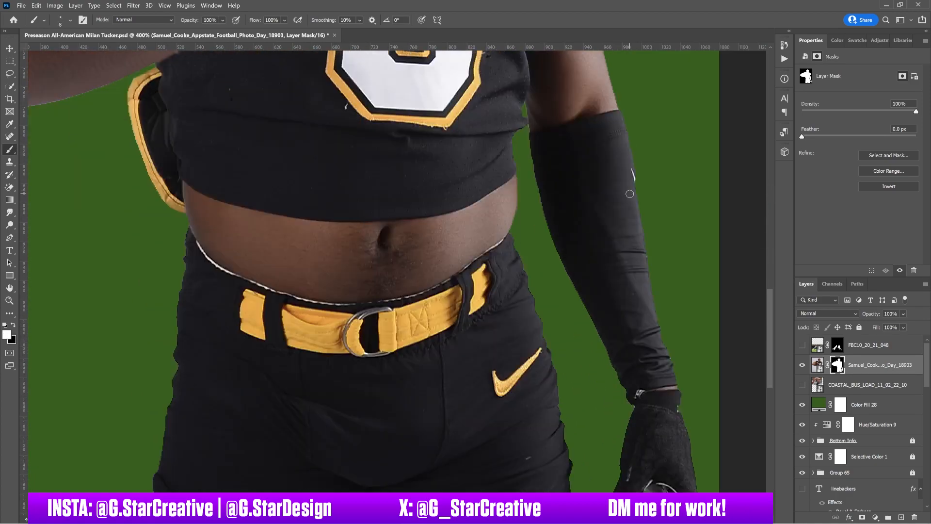
pyautogui.press(']')
pyautogui.press(']')
pyautogui.press(']')
pyautogui.press(']')
pyautogui.press(']')
pyautogui.press(']')
pyautogui.hotkey('ctrl', '=')
pyautogui.press('[')
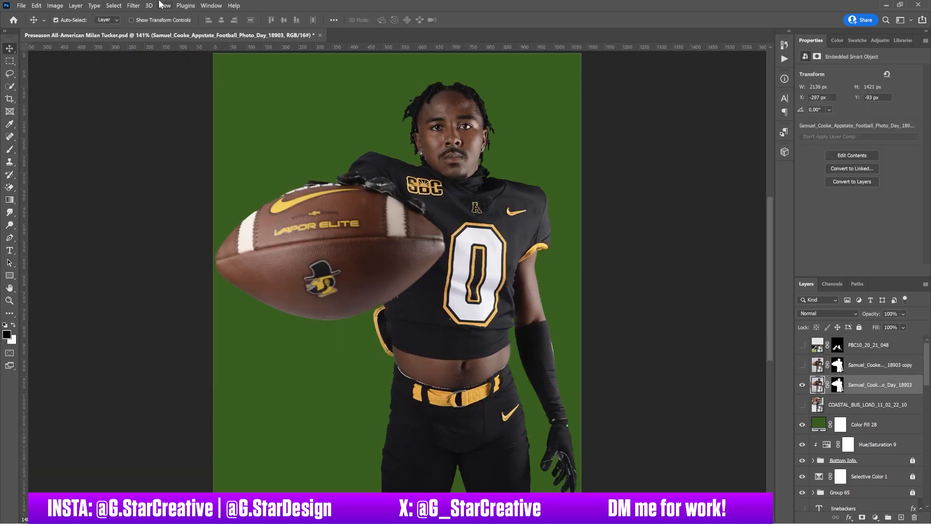
# Step: Run the Camera Raw Filter on the football portrait and scale the cutout to about 78% behind the action players
pyautogui.hotkey('shift', 'ctrl', 'a')
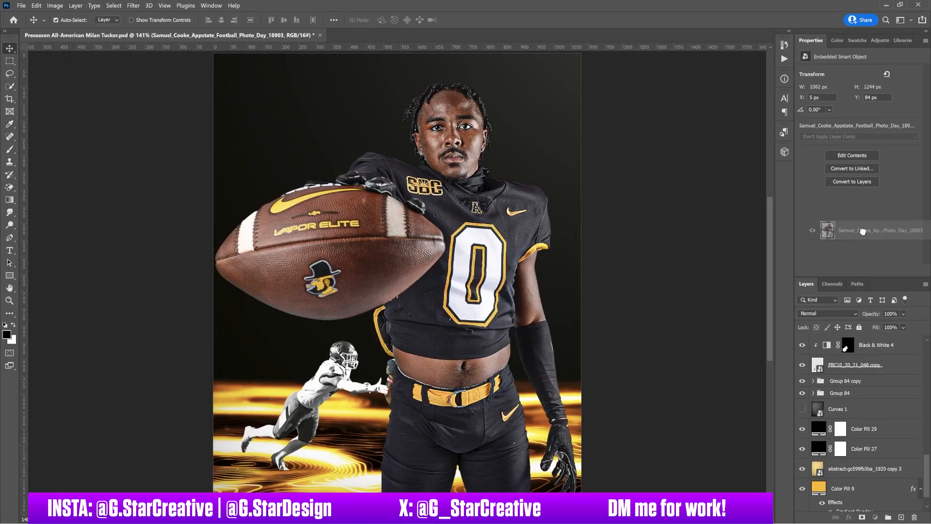
pyautogui.hotkey('ctrl', 't')
pyautogui.moveTo(521, 149); pyautogui.dragTo(557, 133)
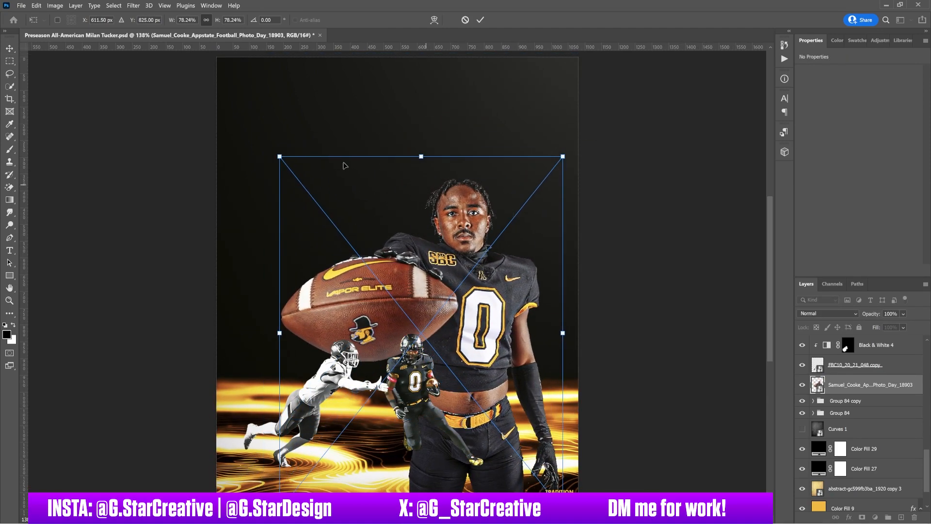
pyautogui.press('Return')
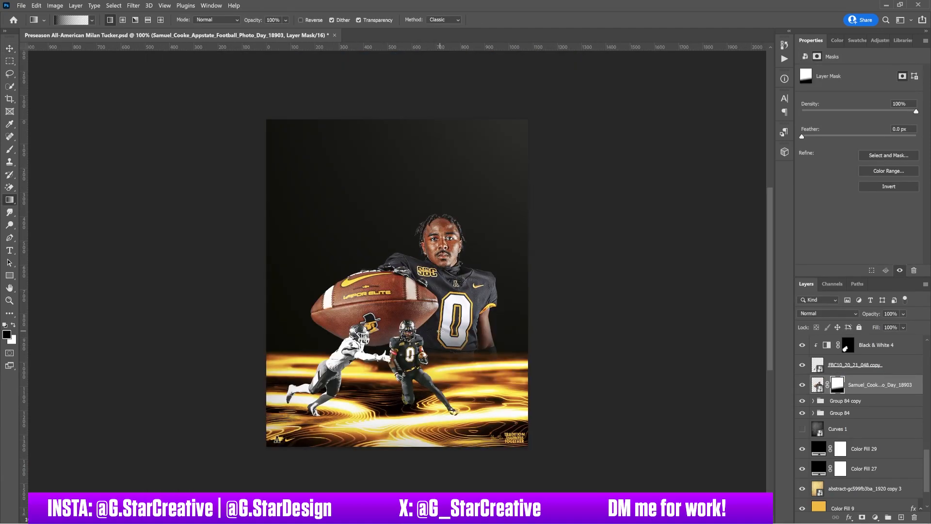
# Step: Fade the football portrait's lower body with a gradient on its layer mask and adjust its placement
pyautogui.moveTo(502, 294); pyautogui.dragTo(717, 439)
pyautogui.hotkey('ctrl', '-')
pyautogui.moveTo(567, 189); pyautogui.dragTo(680, 148)
pyautogui.press('Return')
pyautogui.hotkey('ctrl', '+')
pyautogui.click(852, 193)
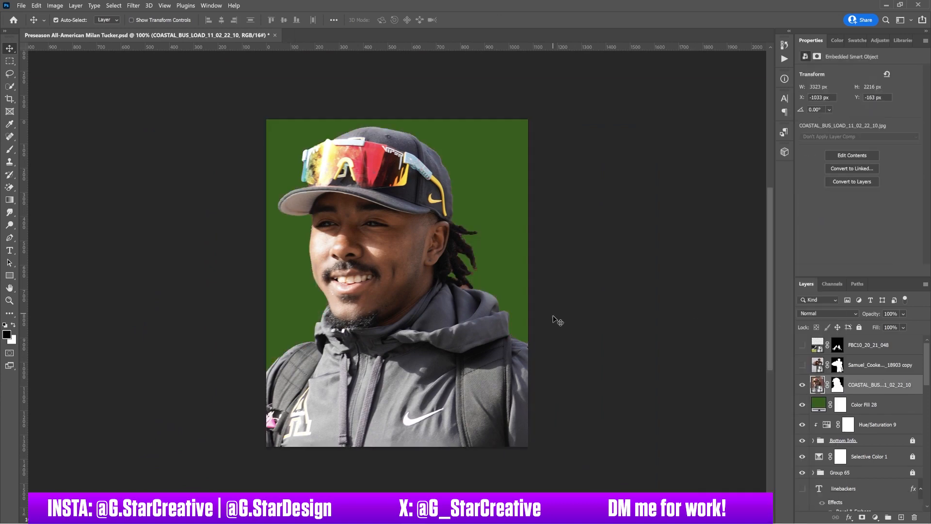
# Step: Refine the cap portrait's layer mask in Select and Mask with Smooth 3, Contrast 100% and Shift Edge -21%
pyautogui.press('b')
pyautogui.click(837, 385)
pyautogui.hotkey('ctrl', 'alt', 'r')
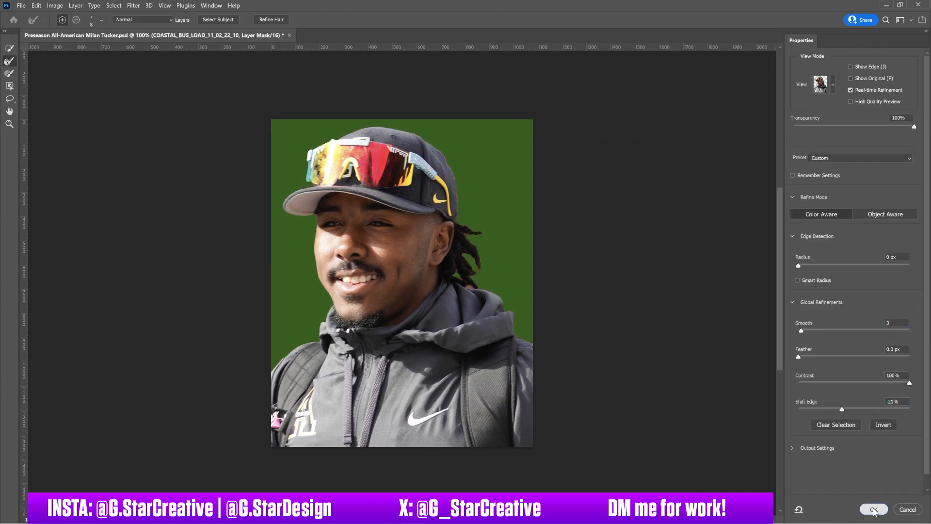
pyautogui.click(874, 509)
# Step: Brush the cap portrait's layer mask clean around the sunglasses, cap brim and dreadlocks
pyautogui.scroll(2, 407, 128)
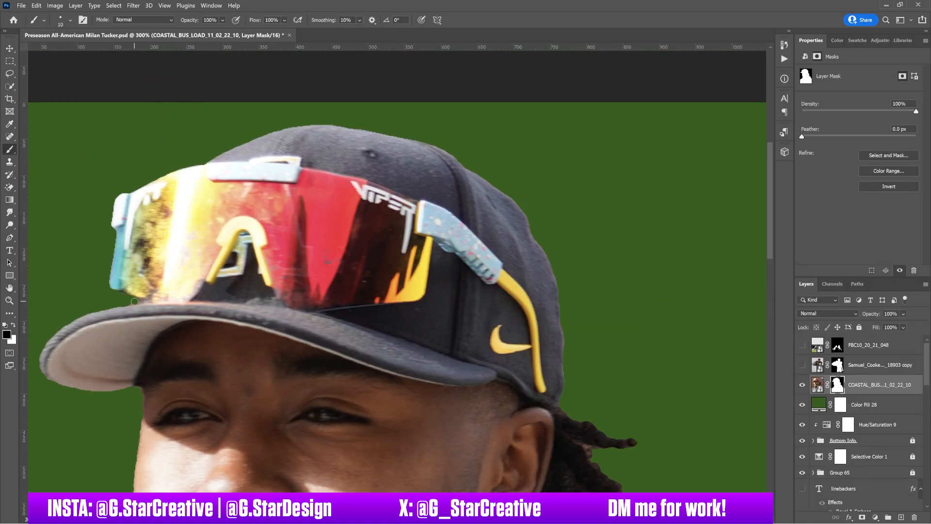
pyautogui.moveTo(594, 455); pyautogui.dragTo(493, 277)
pyautogui.press('[')
pyautogui.press('[')
pyautogui.press('[')
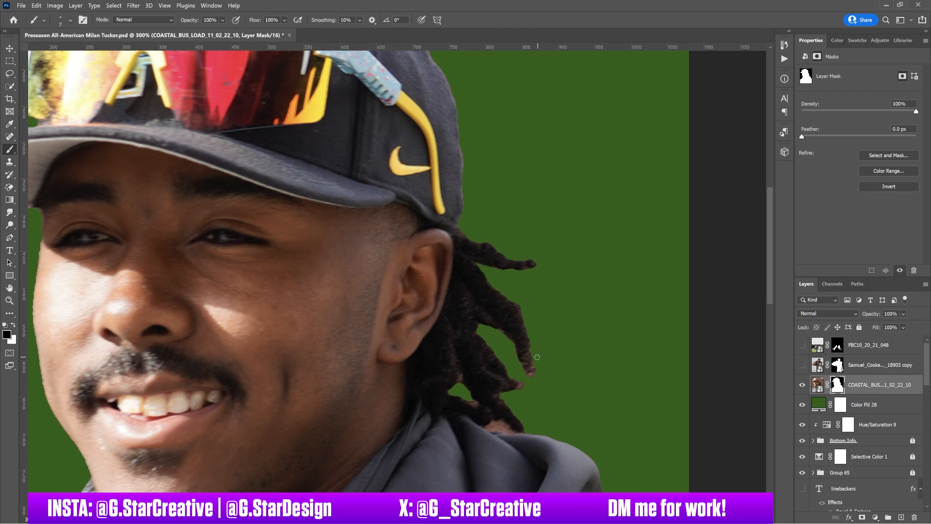
pyautogui.moveTo(495, 430); pyautogui.dragTo(508, 423)
pyautogui.hotkey('ctrl', '0')
pyautogui.hotkey('ctrl', '+')
pyautogui.hotkey('ctrl', '+')
pyautogui.hotkey('ctrl', '+')
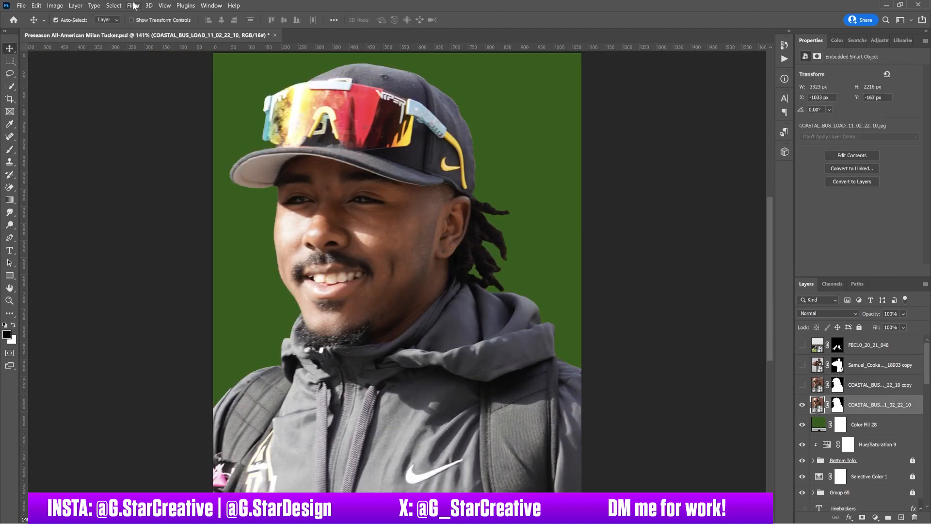
# Step: Adjust the cap portrait in the Camera Raw Filter with Sharpening at 150
pyautogui.hotkey('ctrl', 'shift', 'a')
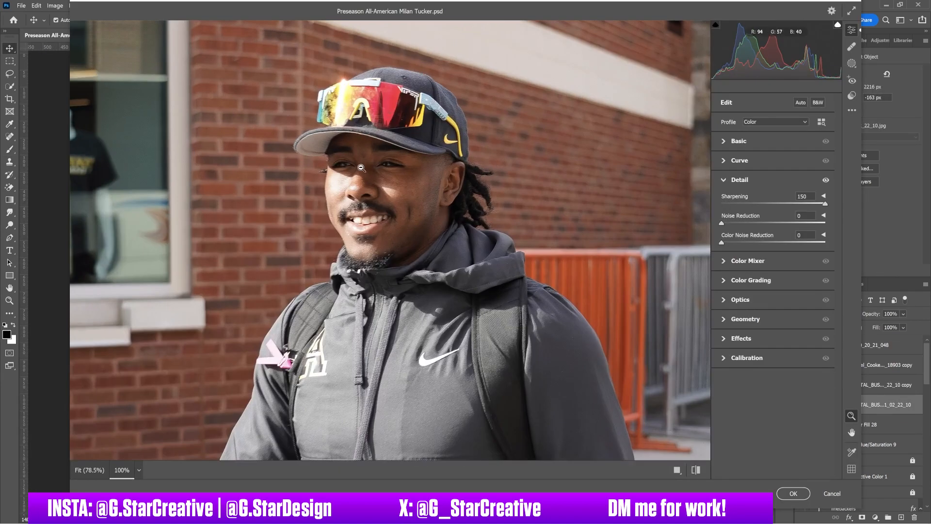
pyautogui.moveTo(773, 319); pyautogui.dragTo(812, 318)
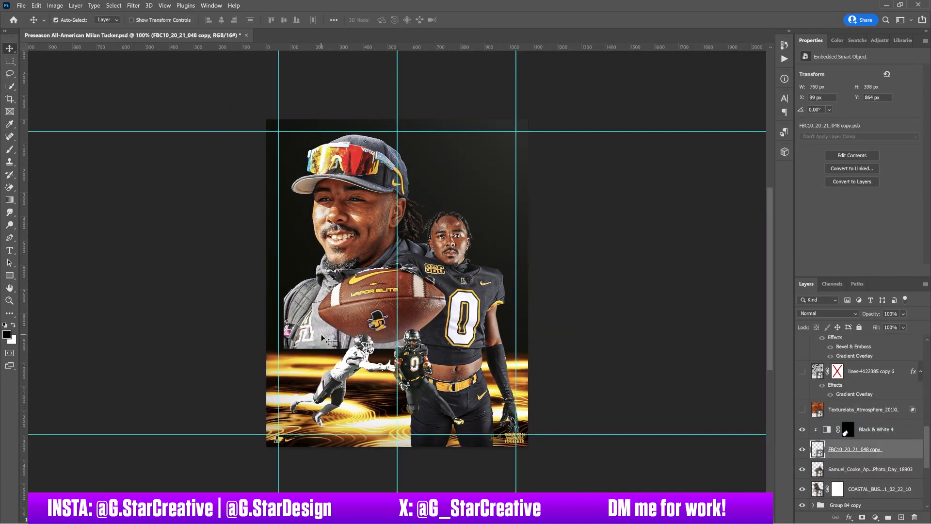
# Step: Fade the football portrait's lower body on its layer mask with a large soft black brush
pyautogui.click(60, 19)
pyautogui.press('Return')
pyautogui.moveTo(507, 432)
pyautogui.mouseDown()
pyautogui.moveTo(569, 382)
pyautogui.moveTo(542, 427)
pyautogui.mouseUp()
pyautogui.press(']')
pyautogui.press(']')
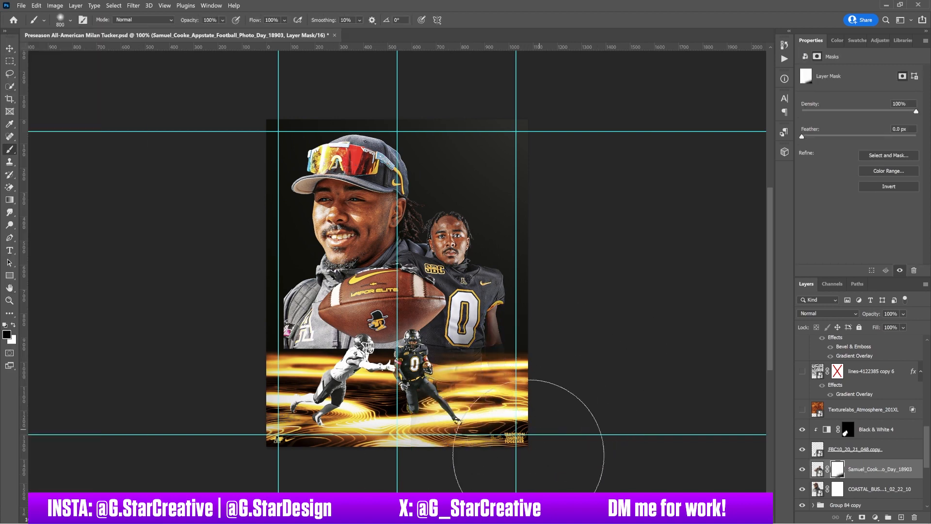
# Step: Fade the lower jacket of the cap portrait on its layer mask with a soft brush enlarged to 1100 px
pyautogui.click(837, 488)
pyautogui.moveTo(235, 349); pyautogui.dragTo(340, 432)
pyautogui.press(']')
pyautogui.press(']')
pyautogui.press(']')
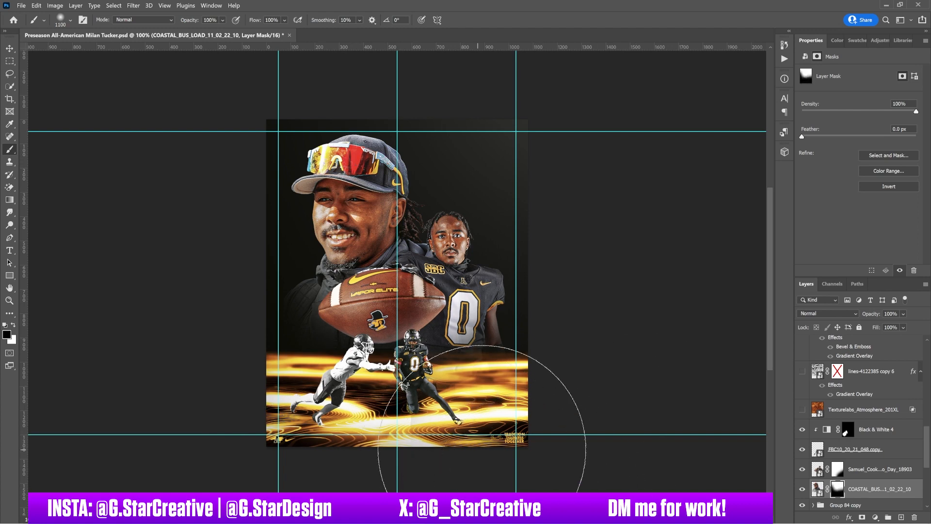
# Step: Move the two action players to X 72 px, Y 821 px and group them with the Black & White 4 adjustment
pyautogui.click(10, 48)
pyautogui.hotkey('ctrl', ';')
pyautogui.moveTo(419, 366)
pyautogui.mouseDown()
pyautogui.moveTo(425, 359)
pyautogui.moveTo(412, 355)
pyautogui.mouseUp()
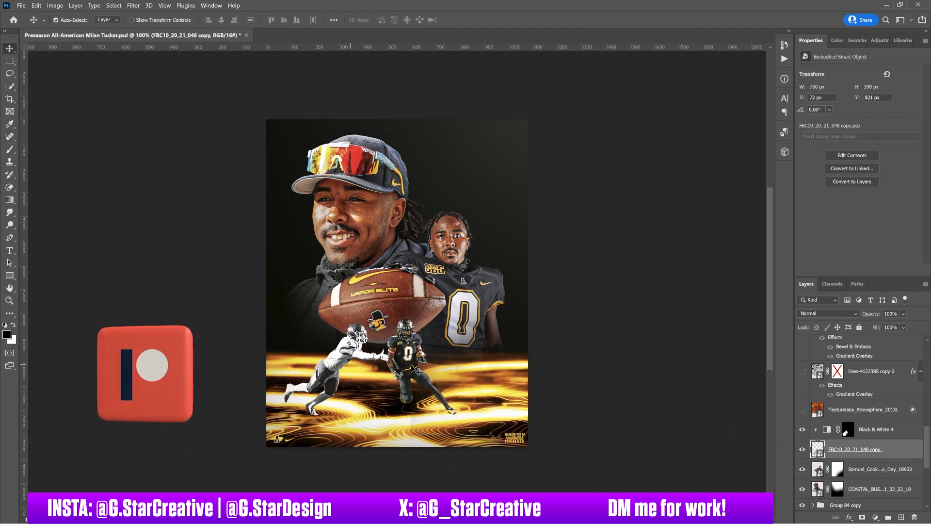
pyautogui.keyDown('shift'); pyautogui.click(876, 429); pyautogui.keyUp('shift')
pyautogui.hotkey('ctrl', 'g')
# Step: Give the action players' group a Color Dodge inner shadow at -90° in a gold sampled from the glowing ground
pyautogui.doubleClick(876, 426)
pyautogui.click(578, 186)
pyautogui.moveTo(725, 162); pyautogui.dragTo(724, 163)
pyautogui.click(782, 128)
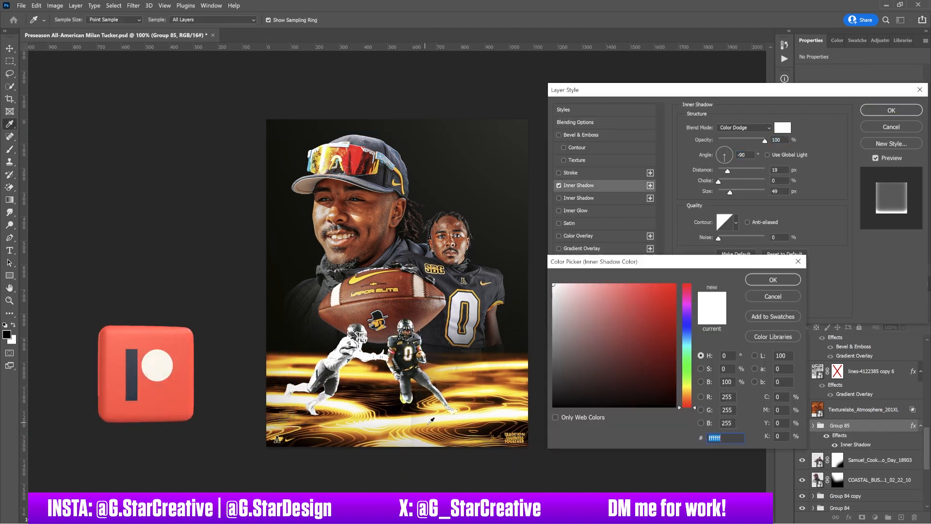
pyautogui.click(414, 440)
pyautogui.press('Return')
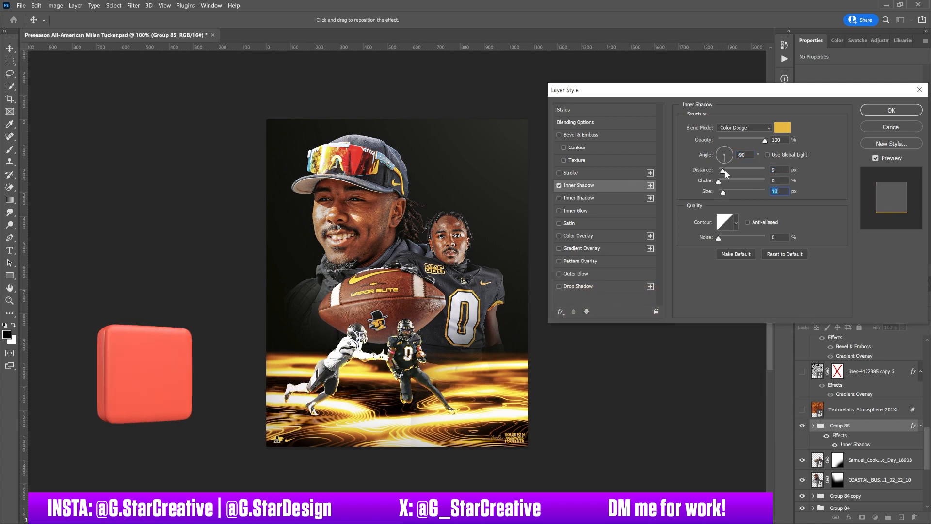
# Step: Set the inner shadow's distance to 17 px and size to 24 px, and apply the layer style
pyautogui.moveTo(723, 171); pyautogui.dragTo(726, 171)
pyautogui.moveTo(723, 193); pyautogui.dragTo(727, 194)
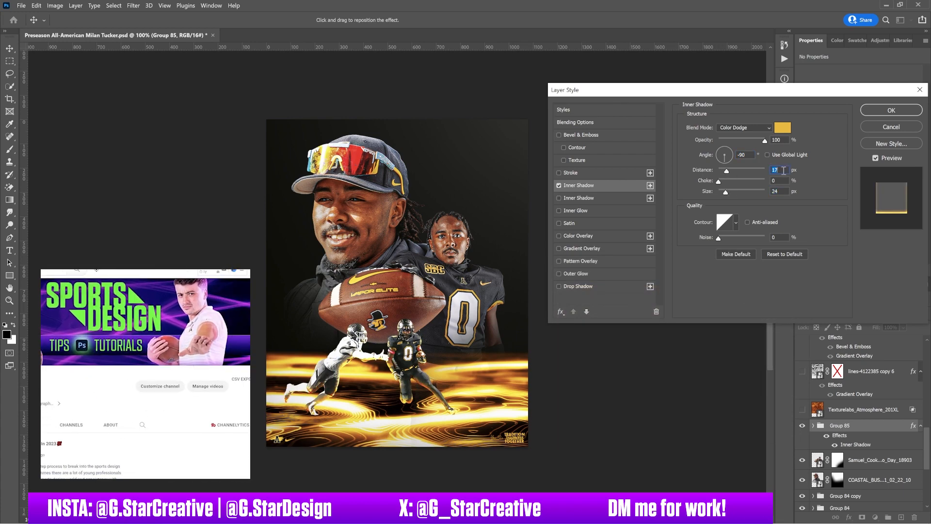
pyautogui.press('Return')
# Step: Check the ground effect by toggling the Black & White 1 copy layer, and select the portrait's layer mask for brushing
pyautogui.click(509, 380)
pyautogui.click(802, 454)
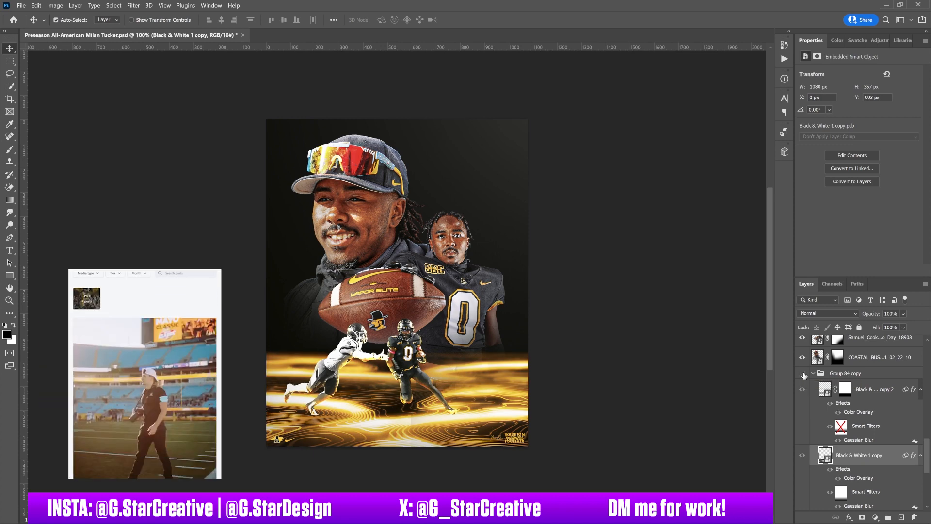
pyautogui.click(803, 454)
pyautogui.scroll(1, 805, 451)
pyautogui.click(812, 381)
pyautogui.click(837, 377)
pyautogui.press('b')
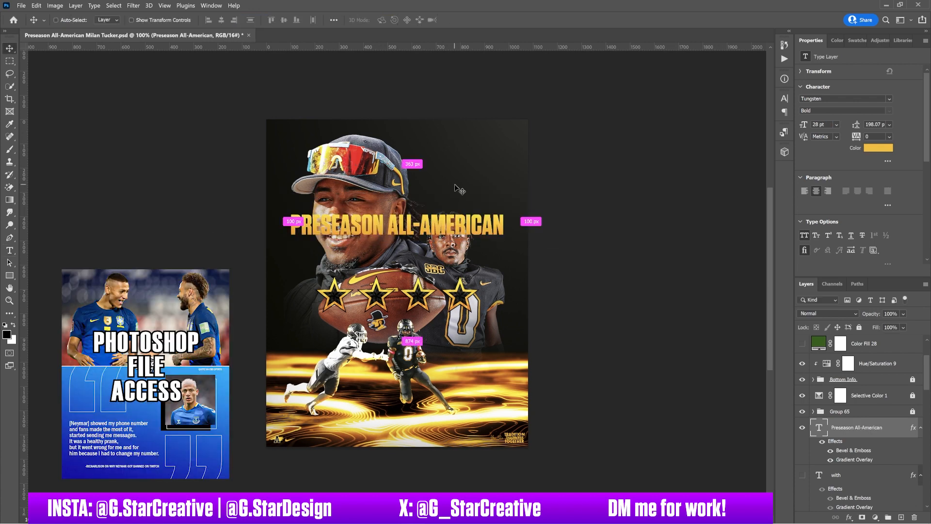
# Step: Move the Preseason All-American title down above the stars and shorten its text to PRESEASON
pyautogui.moveTo(456, 189); pyautogui.dragTo(474, 228)
pyautogui.press('t')
pyautogui.moveTo(388, 268); pyautogui.dragTo(544, 258)
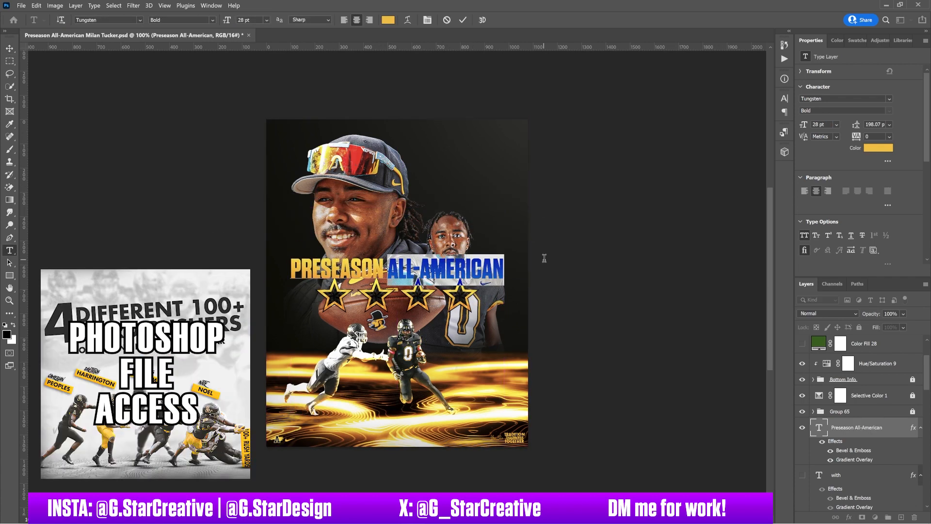
pyautogui.press('BackSpace')
pyautogui.hotkey('ctrl', 'a')
pyautogui.scroll(-3, 256, 19)
pyautogui.hotkey('ctrl', 'Return')
# Step: Reposition the PRESEASON title above the row of stars
pyautogui.press('v')
pyautogui.moveTo(425, 255); pyautogui.dragTo(442, 245)
pyautogui.moveTo(426, 297)
pyautogui.mouseDown()
pyautogui.moveTo(441, 152)
pyautogui.moveTo(427, 297)
pyautogui.mouseUp()
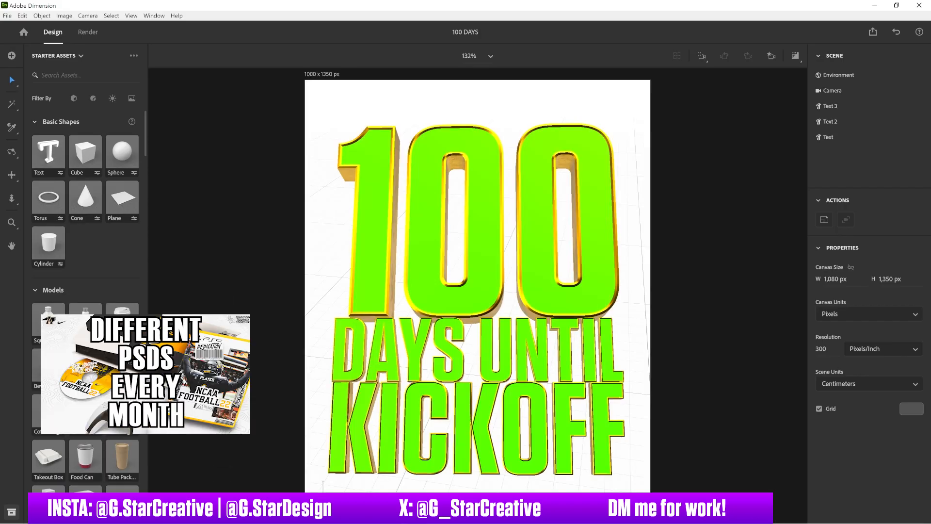
# Step: Switch to the 100 DAYS scene in Adobe Dimension and hide the 100 and DAYS UNTIL text objects
pyautogui.click(820, 139)
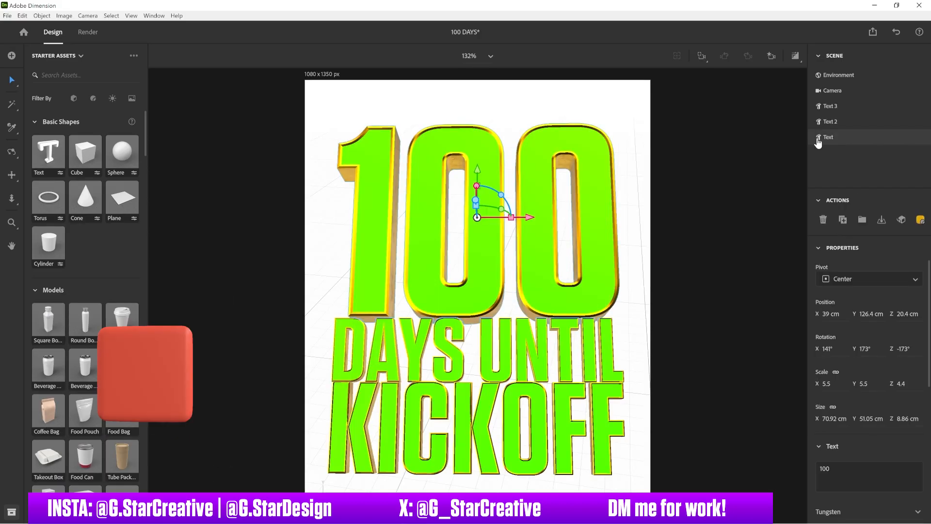
pyautogui.click(909, 137)
pyautogui.click(908, 121)
# Step: Replace the KICKOFF 3D text with ALL-AMERICAN
pyautogui.click(877, 108)
pyautogui.moveTo(854, 469); pyautogui.dragTo(753, 472)
pyautogui.write('ALL-AMERICAN')
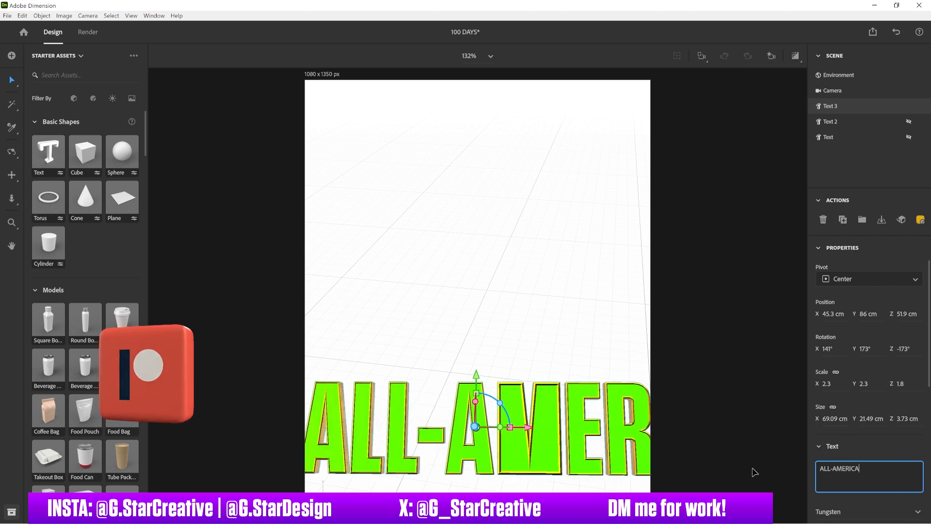
# Step: Set the ALL-AMERICAN 3D text's font to Haettenschweiler, and rotate and move it so the word slopes downward across the canvas
pyautogui.scroll(-4, 869, 388)
pyautogui.click(864, 340)
pyautogui.write('HAS')
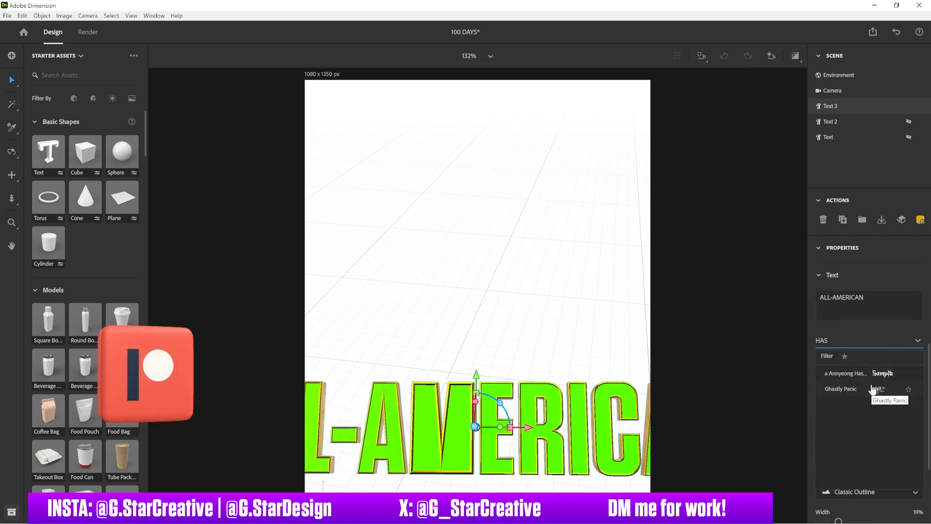
pyautogui.scroll(3, 867, 418)
pyautogui.press('BackSpace')
pyautogui.write('h')
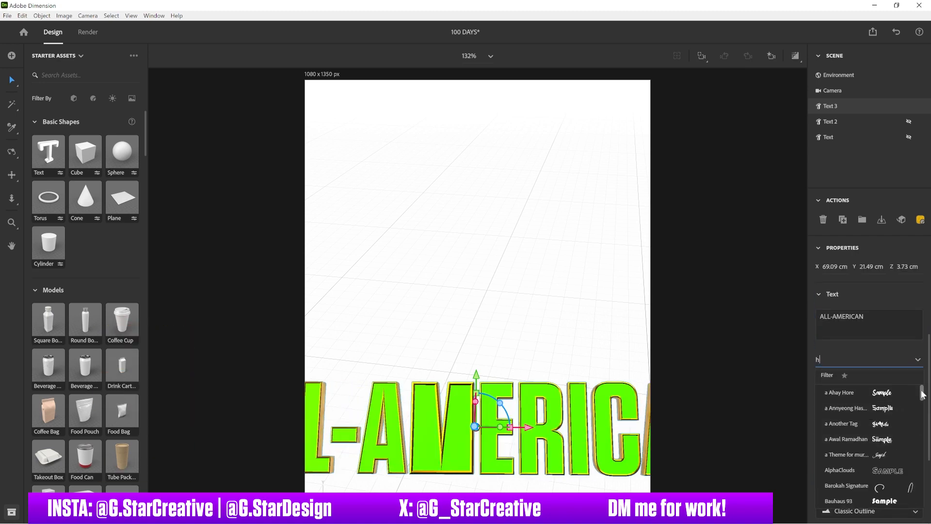
pyautogui.moveTo(921, 391); pyautogui.dragTo(922, 450)
pyautogui.click(854, 420)
pyautogui.scroll(-5, 476, 378)
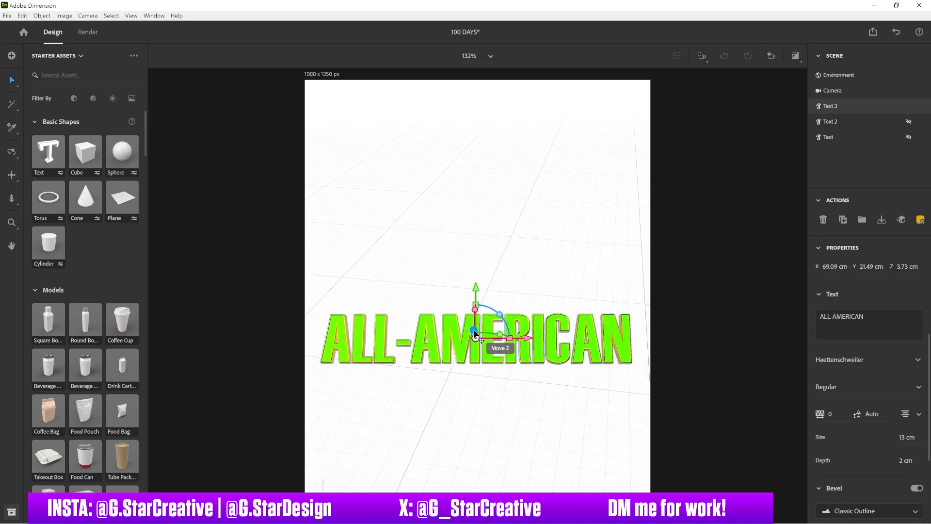
pyautogui.moveTo(499, 315)
pyautogui.mouseDown()
pyautogui.moveTo(509, 328)
pyautogui.moveTo(474, 321)
pyautogui.moveTo(502, 331)
pyautogui.moveTo(493, 332)
pyautogui.mouseUp()
pyautogui.moveTo(485, 286); pyautogui.dragTo(496, 262)
# Step: Try a canvas width of 3000 px for the 3D text scene and undo the changes
pyautogui.click(327, 75)
pyautogui.moveTo(847, 283); pyautogui.dragTo(858, 284)
pyautogui.click(838, 279)
pyautogui.write('3000')
pyautogui.press('Return')
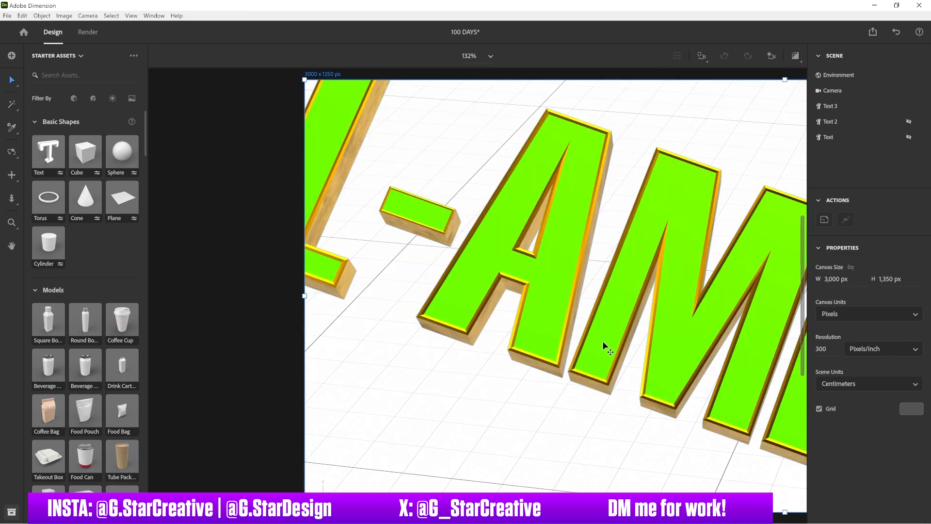
pyautogui.click(602, 342)
pyautogui.hscroll(5, 603, 342)
pyautogui.hotkey('ctrl', '-')
pyautogui.moveTo(487, 310)
pyautogui.mouseDown()
pyautogui.moveTo(460, 388)
pyautogui.moveTo(513, 273)
pyautogui.moveTo(506, 302)
pyautogui.moveTo(482, 305)
pyautogui.mouseUp()
pyautogui.hotkey('ctrl', 'z')
pyautogui.hotkey('ctrl', 'z')
pyautogui.hotkey('ctrl', 'z')
pyautogui.hotkey('ctrl', 'z')
pyautogui.hotkey('ctrl', 'z')
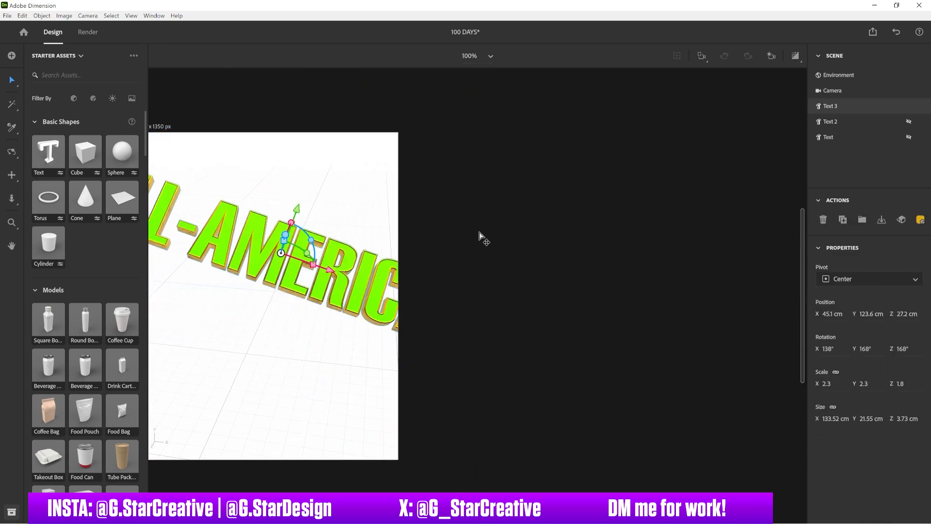
pyautogui.hotkey('ctrl', 'z')
# Step: Unlink the text's size proportions, deepen it to about 10.34 cm along Z, and rotate it about 13° around X
pyautogui.hotkey('ctrl', '0')
pyautogui.scroll(-2, 833, 353)
pyautogui.click(832, 352)
pyautogui.moveTo(908, 365); pyautogui.dragTo(912, 366)
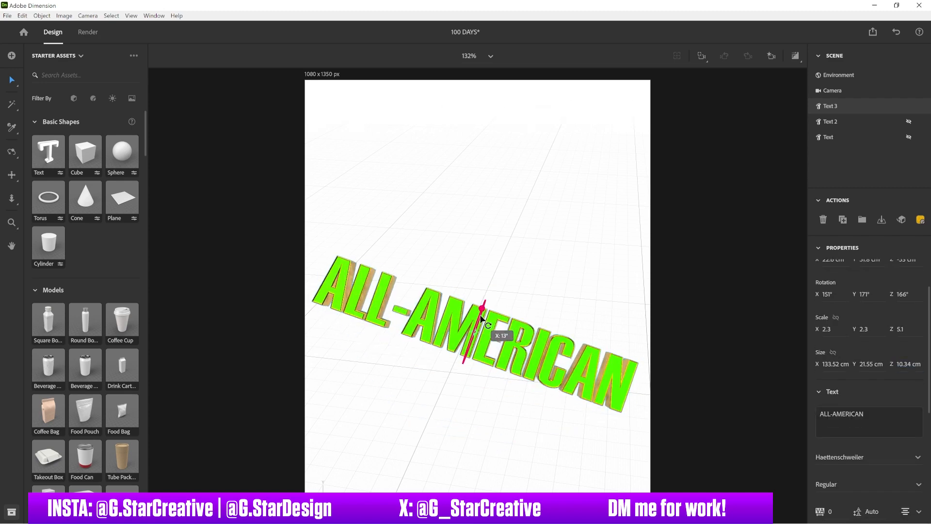
pyautogui.moveTo(481, 309); pyautogui.dragTo(478, 323)
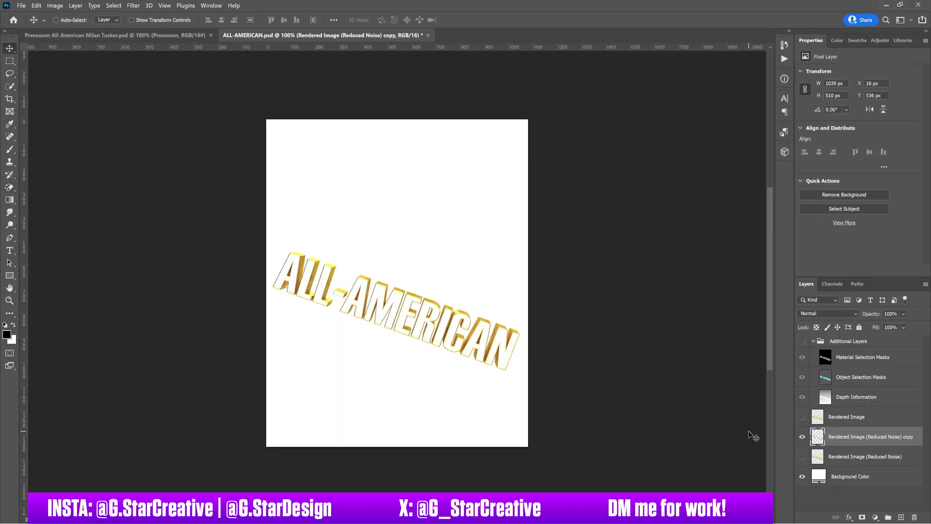
# Step: In ALL-AMERICAN.psd in Photoshop, show the Rendered Image (Reduced Noise) layer and convert it and its copy to smart objects
pyautogui.click(803, 456)
pyautogui.rightClick(846, 456)
pyautogui.click(823, 183)
pyautogui.rightClick(851, 439)
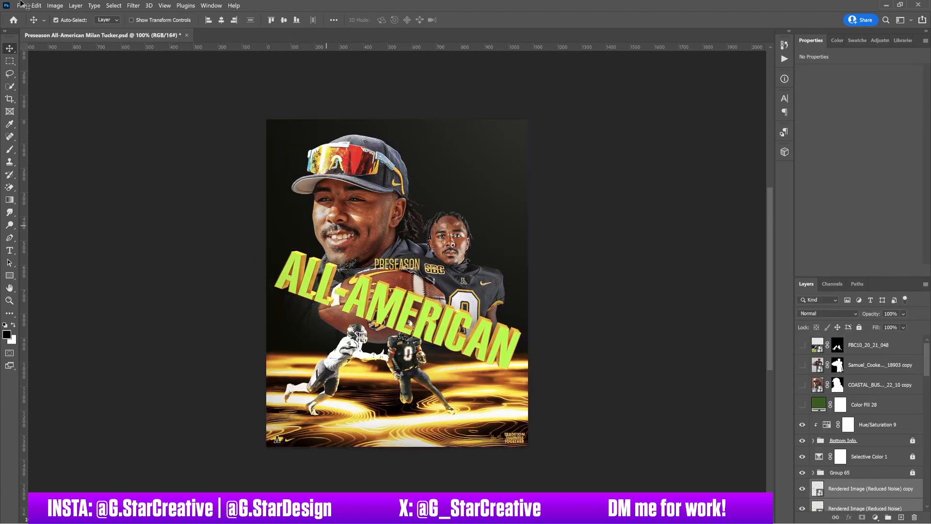
# Step: In the poster document, stack the two rendered lettering layers directly above the player cutouts and below Group 85
pyautogui.click(36, 6)
pyautogui.click(446, 8)
pyautogui.moveTo(866, 490); pyautogui.dragTo(871, 364)
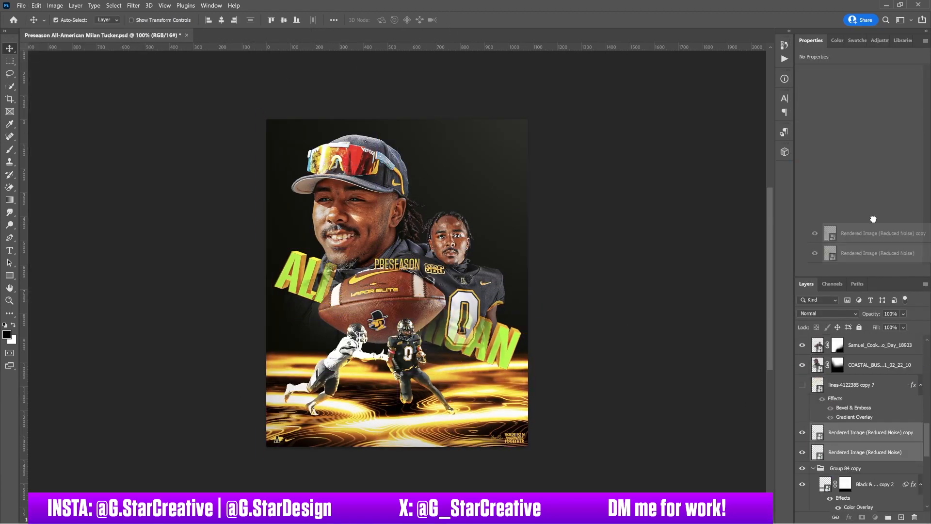
pyautogui.moveTo(873, 219); pyautogui.dragTo(862, 390)
pyautogui.click(840, 395)
pyautogui.hotkey('ctrl', '+')
pyautogui.doubleClick(916, 396)
pyautogui.click(578, 236)
pyautogui.click(891, 126)
# Step: Apply a black color overlay to the Rendered Image (Reduced Noise) layer
pyautogui.doubleClick(912, 415)
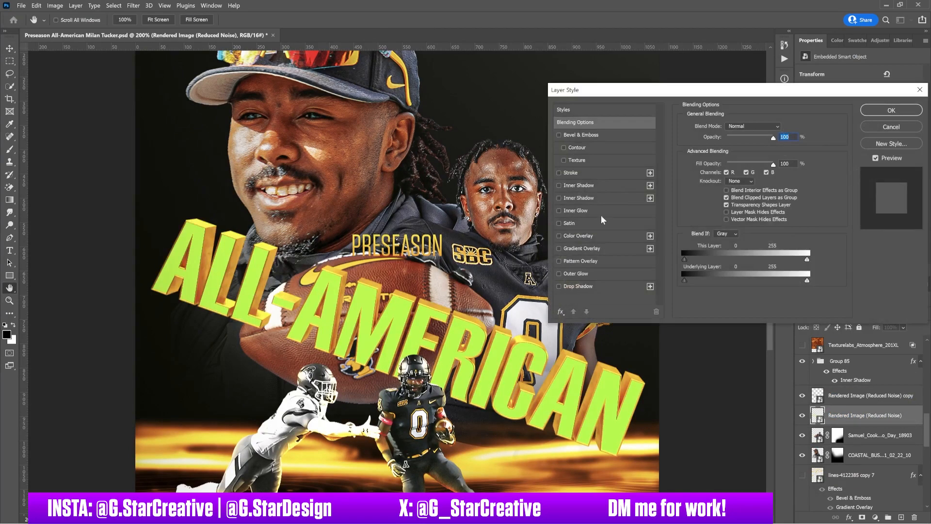
pyautogui.click(578, 235)
pyautogui.click(891, 110)
pyautogui.hotkey('ctrl', '0')
pyautogui.press('v')
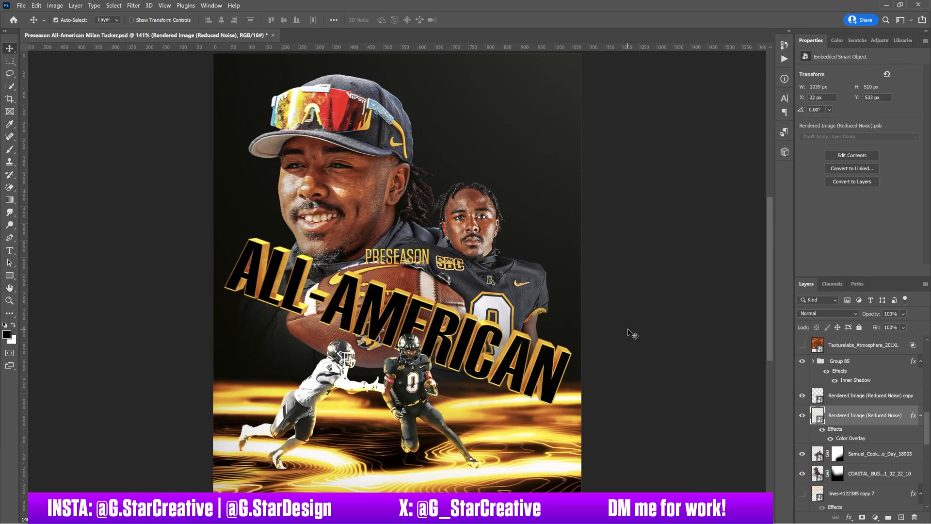
# Step: Change the color overlay on the Rendered Image (Reduced Noise) layer to gold and convert the layer to a smart object
pyautogui.click(846, 398)
pyautogui.click(844, 416)
pyautogui.click(802, 415)
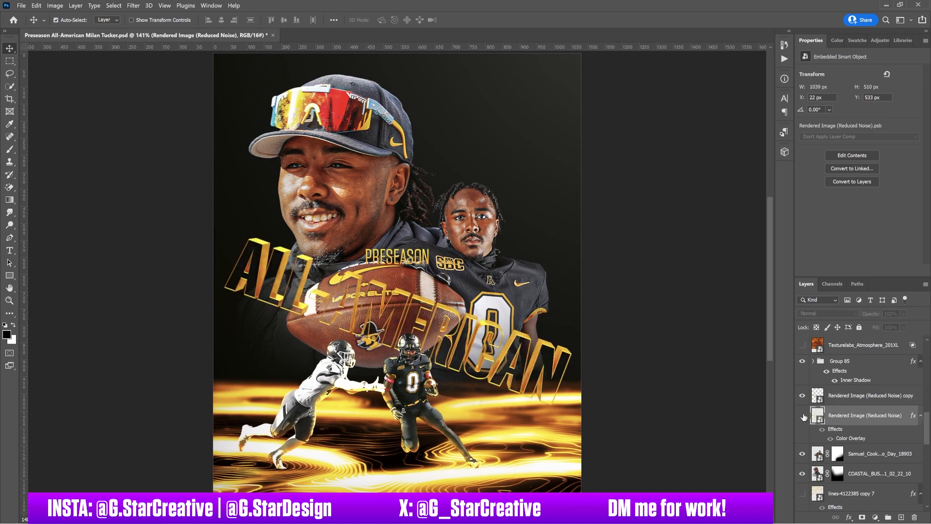
pyautogui.click(802, 416)
pyautogui.doubleClick(912, 415)
pyautogui.click(578, 236)
pyautogui.click(781, 127)
pyautogui.click(802, 71)
pyautogui.click(773, 279)
pyautogui.click(891, 110)
pyautogui.rightClick(862, 415)
pyautogui.click(825, 374)
# Step: Give the Rendered Image (Reduced Noise) layer a black-to-white gradient overlay in Overlay mode at 150% scale and a black color overlay
pyautogui.doubleClick(912, 415)
pyautogui.click(605, 249)
pyautogui.moveTo(762, 137); pyautogui.dragTo(785, 137)
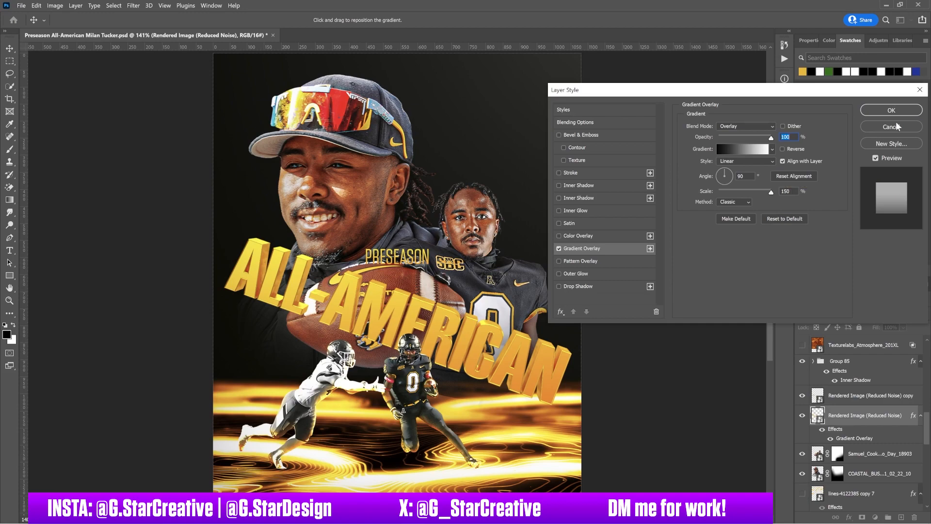
pyautogui.click(582, 235)
pyautogui.click(782, 127)
pyautogui.click(811, 72)
pyautogui.click(773, 279)
pyautogui.click(889, 110)
# Step: Group the two lettering layers, duplicate the group, hide the duplicate, and convert Group 86 to a smart object
pyautogui.keyDown('shift'); pyautogui.click(862, 396); pyautogui.keyUp('shift')
pyautogui.rightClick(861, 396)
pyautogui.press('Escape')
pyautogui.hotkey('ctrl', 'g')
pyautogui.hotkey('ctrl', 'j')
pyautogui.click(802, 391)
pyautogui.rightClick(848, 403)
pyautogui.click(854, 138)
pyautogui.click(35, 6)
pyautogui.click(170, 267)
pyautogui.moveTo(396, 322); pyautogui.dragTo(397, 335)
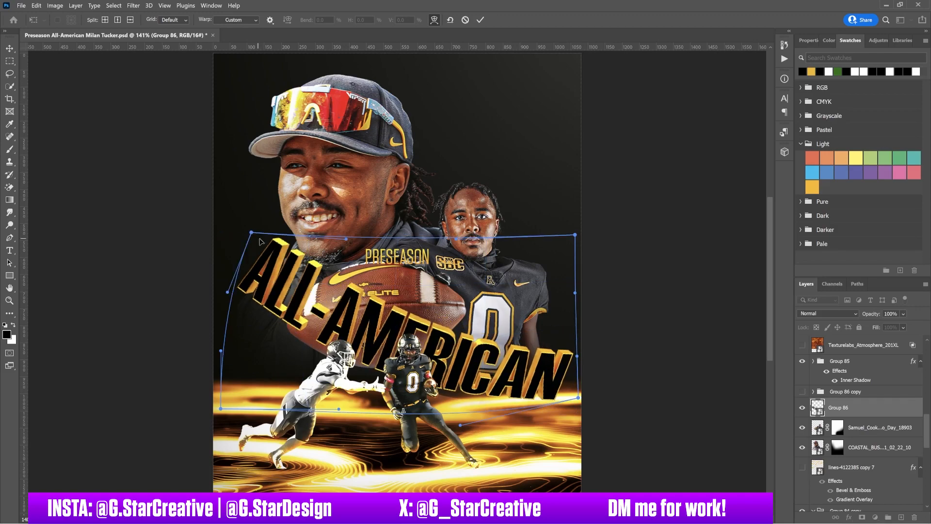
pyautogui.rightClick(495, 179)
pyautogui.press('Escape')
# Step: Step back through the document history to the dragged-in layers and restore the later state with the Group 86 smart object
pyautogui.hotkey('ctrl', 'z')
pyautogui.hotkey('ctrl', 'z')
pyautogui.hotkey('ctrl', 'z')
pyautogui.hotkey('ctrl', 'z')
pyautogui.hotkey('ctrl', 'z')
pyautogui.hotkey('ctrl', 'z')
pyautogui.click(785, 44)
pyautogui.click(719, 68)
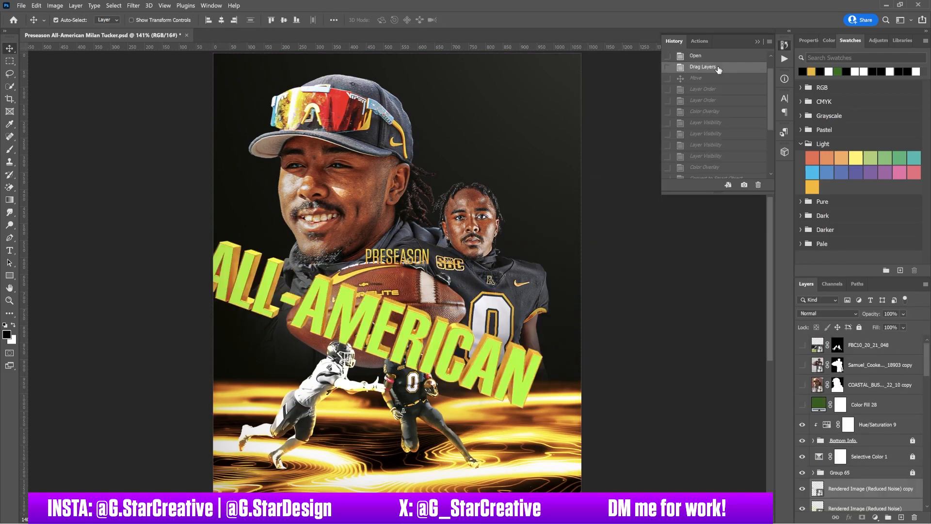
pyautogui.click(717, 177)
pyautogui.click(784, 45)
# Step: Try warping the ALL-AMERICAN lettering into a curved shape and undo the warp
pyautogui.click(36, 5)
pyautogui.click(169, 266)
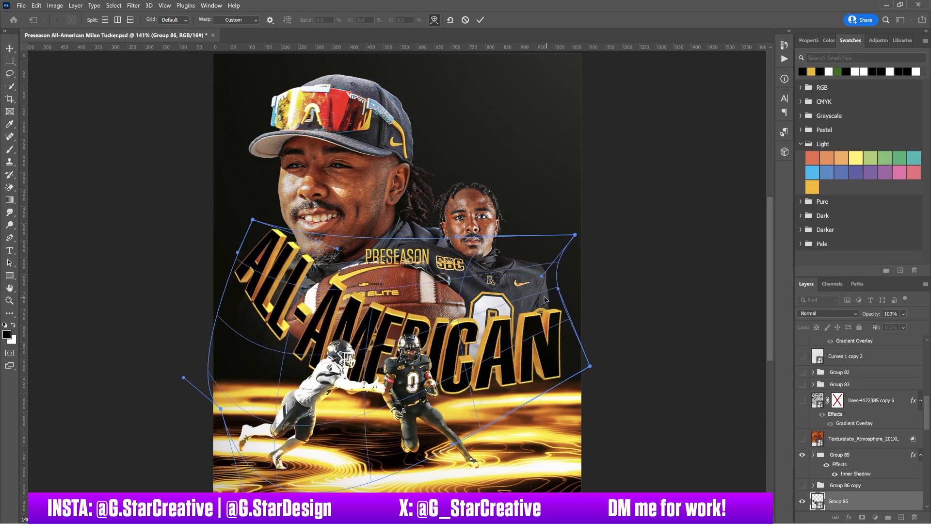
pyautogui.press('Return')
pyautogui.hotkey('ctrl', 'z')
# Step: Rotate the ALL-AMERICAN lettering to about -20.5° and scale it to about 108% by 114%, running level across the poster's top
pyautogui.hotkey('ctrl', 't')
pyautogui.moveTo(582, 208); pyautogui.dragTo(541, 151)
pyautogui.moveTo(454, 286); pyautogui.dragTo(466, 238)
pyautogui.scroll(3, 458, 160)
pyautogui.moveTo(254, 318); pyautogui.dragTo(252, 341)
pyautogui.scroll(2, 272, 320)
pyautogui.moveTo(535, 91); pyautogui.dragTo(541, 95)
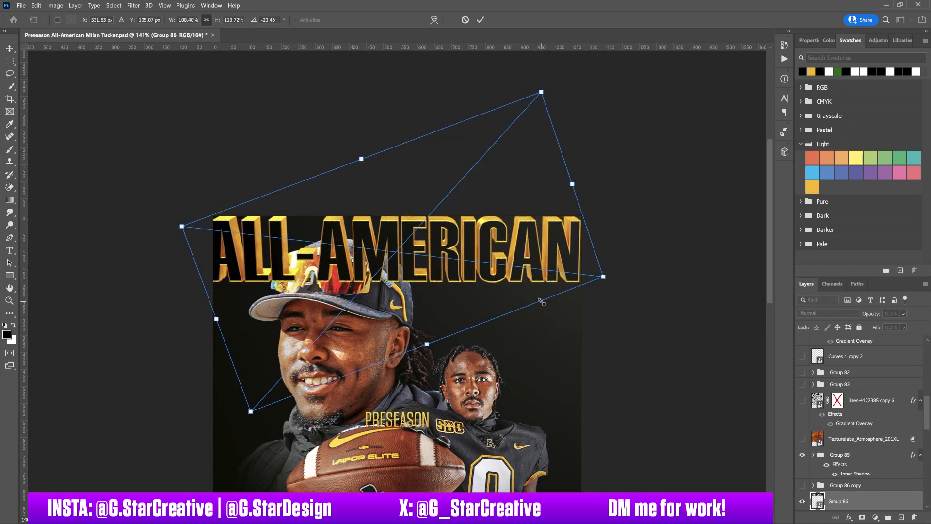
pyautogui.press('Return')
# Step: Move the lettering over the football, scale it to about 92% width by 145% height, and tilt it about 16.5°
pyautogui.hotkey('ctrl', '-')
pyautogui.moveTo(509, 170); pyautogui.dragTo(509, 259)
pyautogui.moveTo(539, 284); pyautogui.dragTo(492, 372)
pyautogui.moveTo(504, 336); pyautogui.dragTo(515, 341)
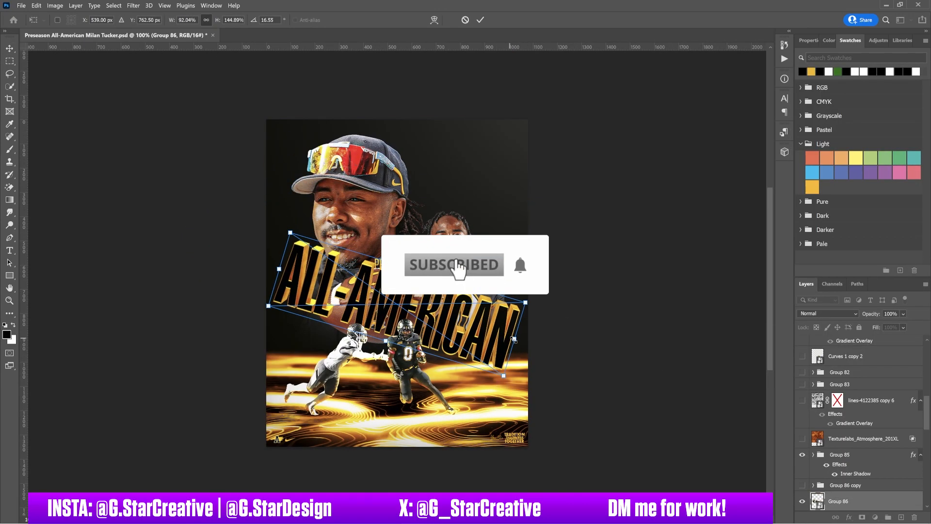
# Step: Warp the ALL-AMERICAN lettering into a curved banner and scale it to about 88% by 138% within the margin guides
pyautogui.click(36, 5)
pyautogui.click(219, 269)
pyautogui.hotkey('ctrl', '+')
pyautogui.moveTo(653, 322); pyautogui.dragTo(643, 348)
pyautogui.hotkey('ctrl', 'z')
pyautogui.moveTo(380, 388); pyautogui.dragTo(361, 432)
pyautogui.moveTo(610, 469); pyautogui.dragTo(605, 447)
pyautogui.moveTo(140, 329); pyautogui.dragTo(156, 318)
pyautogui.moveTo(183, 182); pyautogui.dragTo(196, 191)
pyautogui.moveTo(156, 318); pyautogui.dragTo(162, 314)
pyautogui.hotkey('ctrl', '-')
pyautogui.moveTo(415, 275); pyautogui.dragTo(408, 293)
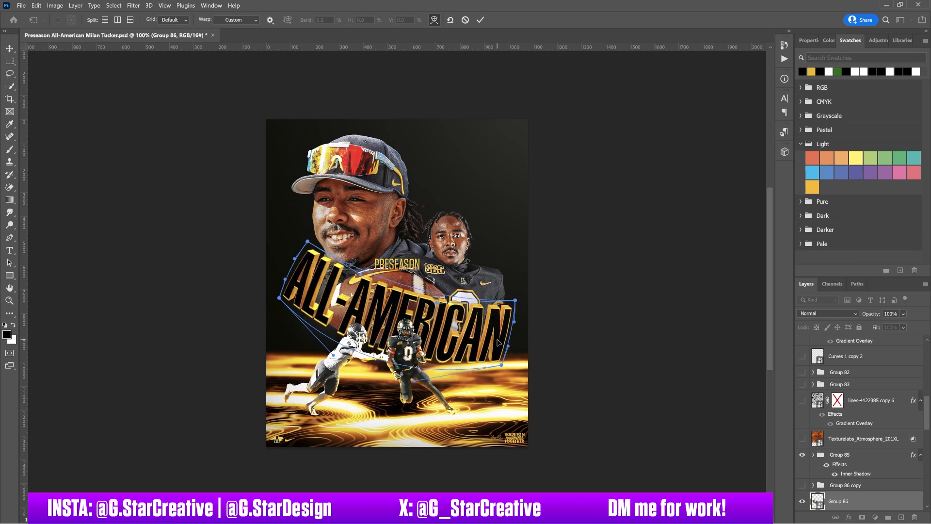
pyautogui.press('Return')
pyautogui.hotkey('ctrl', ';')
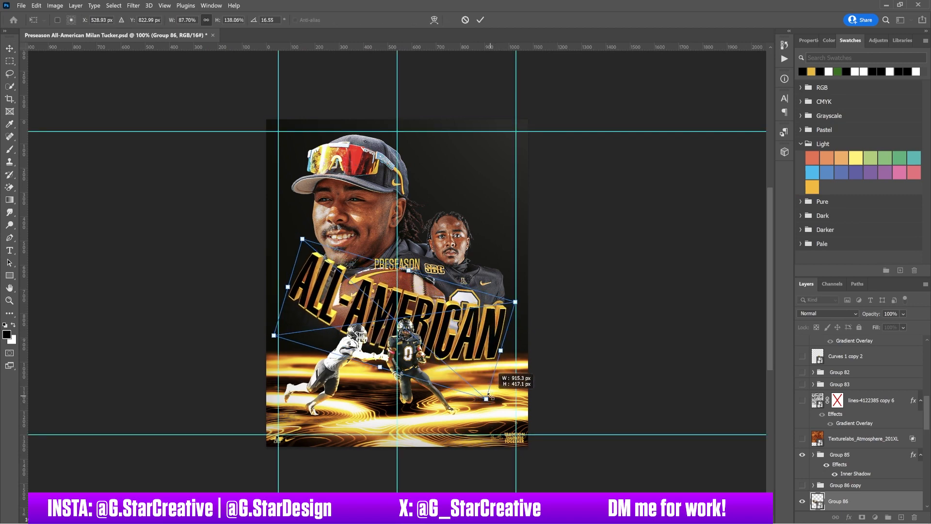
pyautogui.hotkey('ctrl', ';')
# Step: Duplicate the PRESEASON title as a bold 3RD TEAM line and place both lines below the word ALL
pyautogui.moveTo(391, 267); pyautogui.dragTo(303, 324)
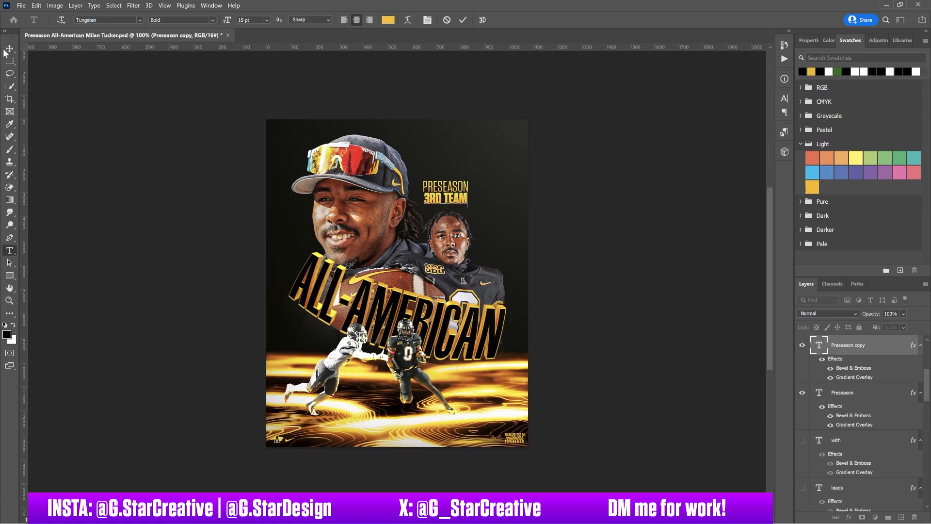
pyautogui.press('v')
pyautogui.moveTo(448, 196); pyautogui.dragTo(291, 342)
pyautogui.hotkey('ctrl', 't')
pyautogui.press('Return')
pyautogui.moveTo(323, 348); pyautogui.dragTo(301, 334)
pyautogui.keyDown('shift'); pyautogui.click(301, 328); pyautogui.keyUp('shift')
# Step: Stack the 3RD TEAM and PRESEASON layers below Group 86 and scale both lines down slightly inside the margin guide
pyautogui.hotkey('ctrl', ';')
pyautogui.moveTo(852, 349); pyautogui.dragTo(845, 452)
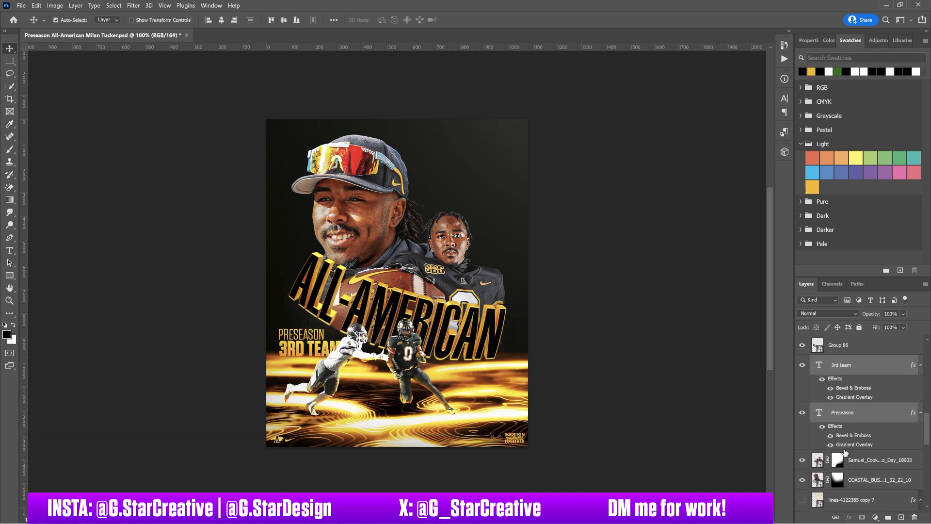
pyautogui.moveTo(380, 331); pyautogui.dragTo(380, 332)
pyautogui.hotkey('ctrl', ';')
pyautogui.press('Return')
pyautogui.hotkey('ctrl', ';')
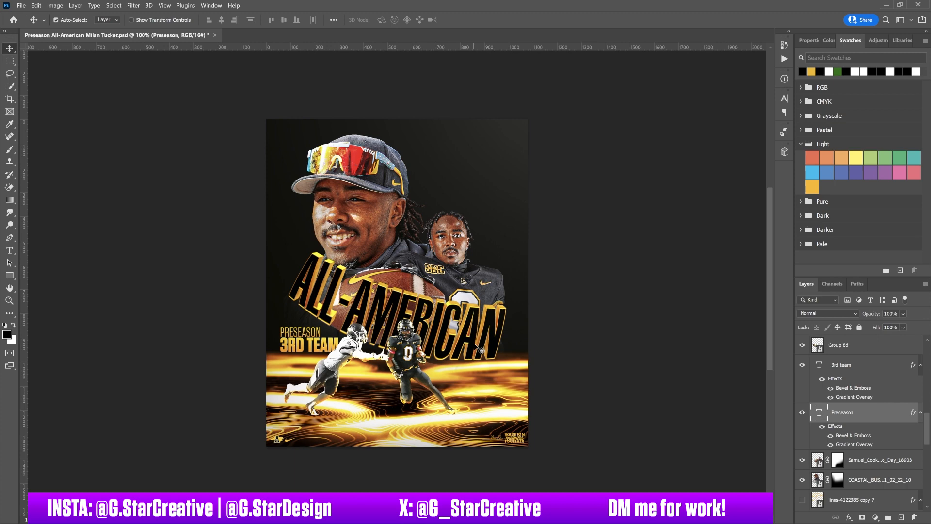
# Step: Refine the warp of the ALL-AMERICAN lettering by reshaping its ends and upper curve, and check it against the guides
pyautogui.click(475, 344)
pyautogui.click(36, 5)
pyautogui.moveTo(88, 212)
pyautogui.click(171, 272)
pyautogui.moveTo(453, 338); pyautogui.dragTo(504, 334)
pyautogui.moveTo(375, 287); pyautogui.dragTo(411, 295)
pyautogui.moveTo(496, 362); pyautogui.dragTo(498, 353)
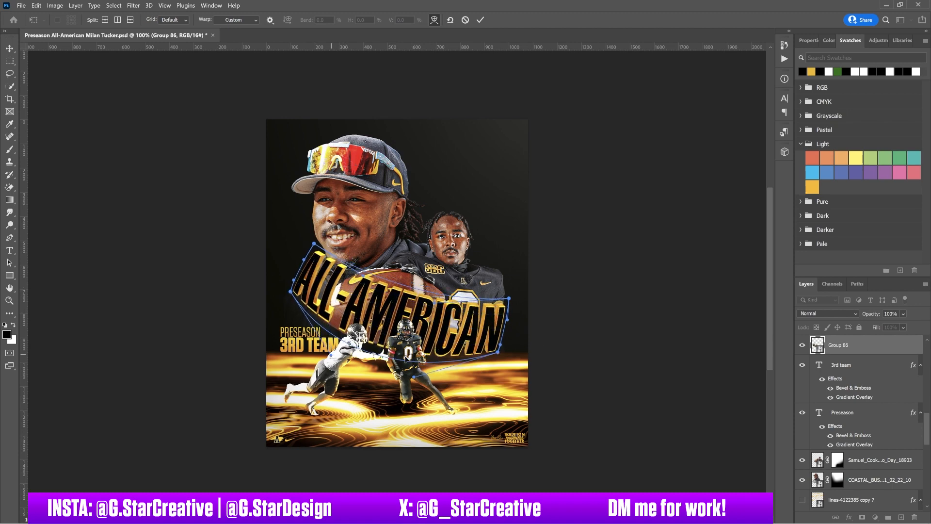
pyautogui.press('Return')
pyautogui.hotkey('ctrl', ';')
pyautogui.hotkey('ctrl', ';')
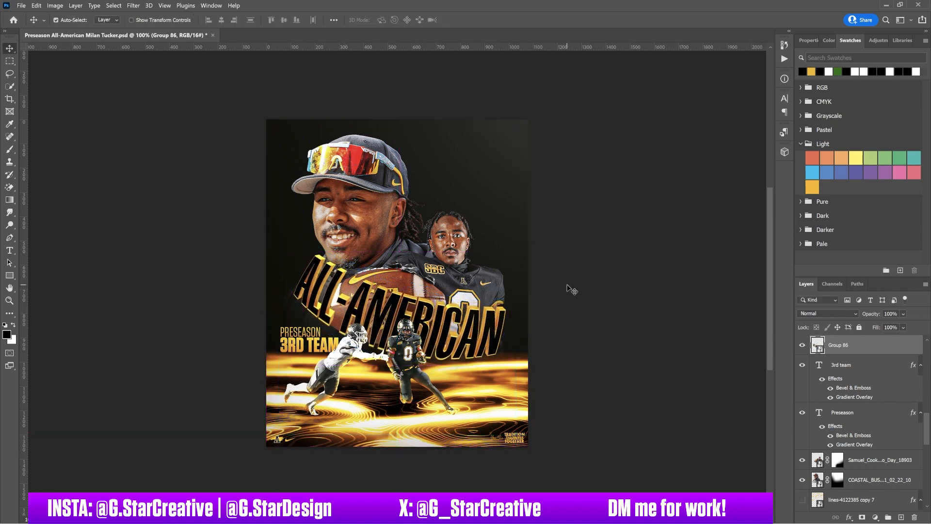
# Step: Nudge the PRESEASON and 3RD TEAM lines slightly to the right beneath the lettering
pyautogui.click(291, 342)
pyautogui.keyDown('shift'); pyautogui.click(296, 333); pyautogui.keyUp('shift')
pyautogui.hotkey('ctrl', 't')
pyautogui.moveTo(331, 342); pyautogui.dragTo(374, 327)
pyautogui.press('Return')
pyautogui.hotkey('ctrl', 'z')
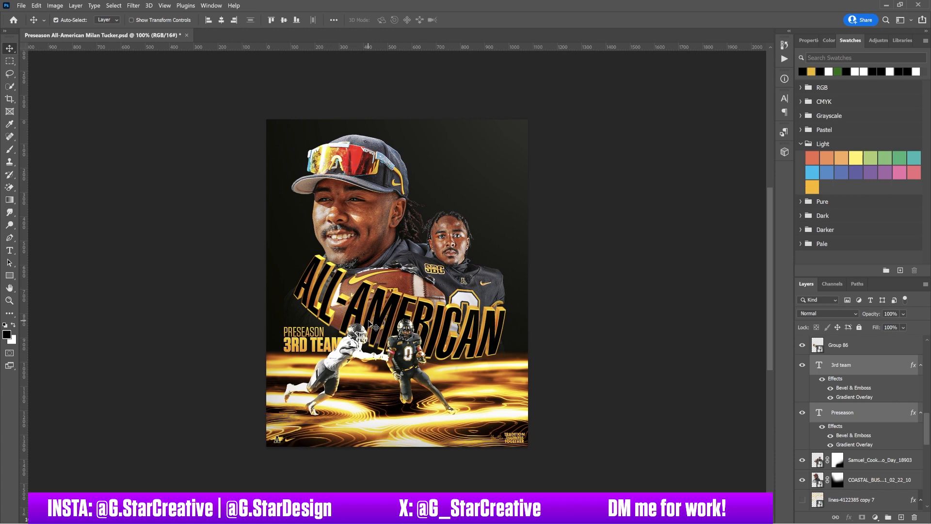
# Step: Add a gold Color Dodge inner shadow to Group 86 with 52% opacity, -90° angle, 32 px distance and 35 px size
pyautogui.doubleClick(892, 347)
pyautogui.click(596, 186)
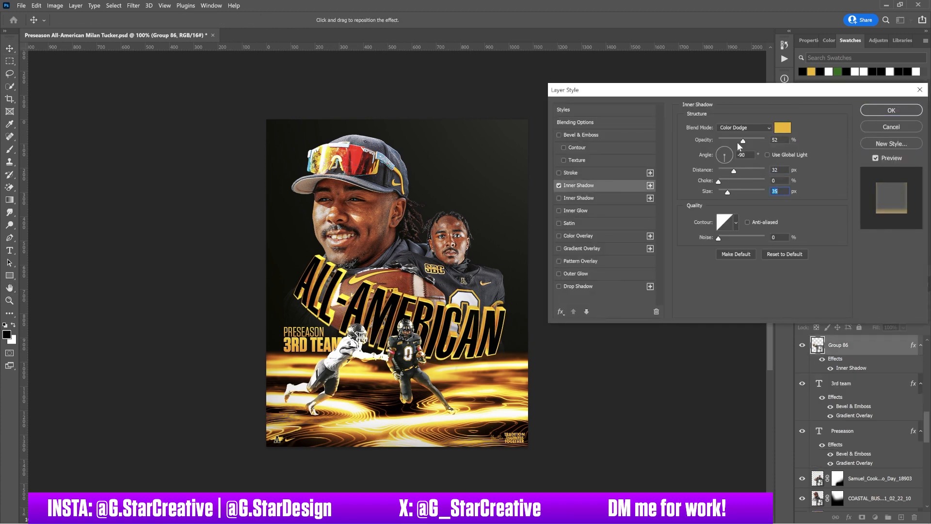
pyautogui.click(890, 114)
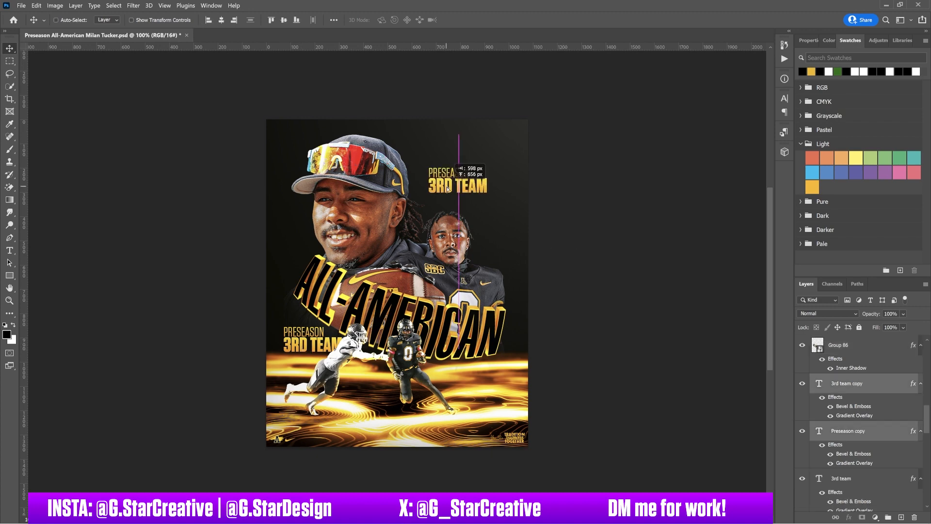
# Step: Change the duplicated PRESEASON and 3RD TEAM lines above the smaller player portrait to the player's first and last names and reposition them
pyautogui.doubleClick(819, 431)
pyautogui.write('MILAN')
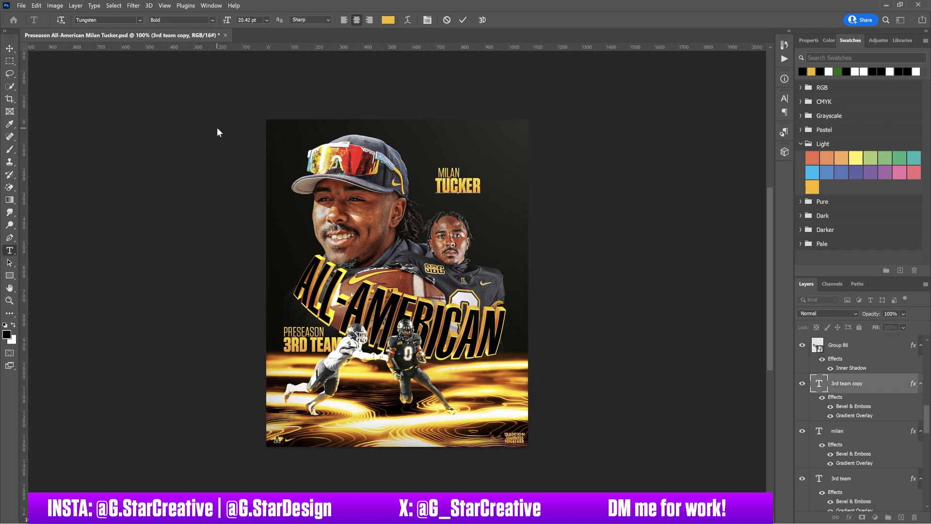
pyautogui.press('v')
pyautogui.moveTo(462, 178); pyautogui.dragTo(461, 184)
pyautogui.keyDown('ctrl'); pyautogui.click(295, 346); pyautogui.keyUp('ctrl')
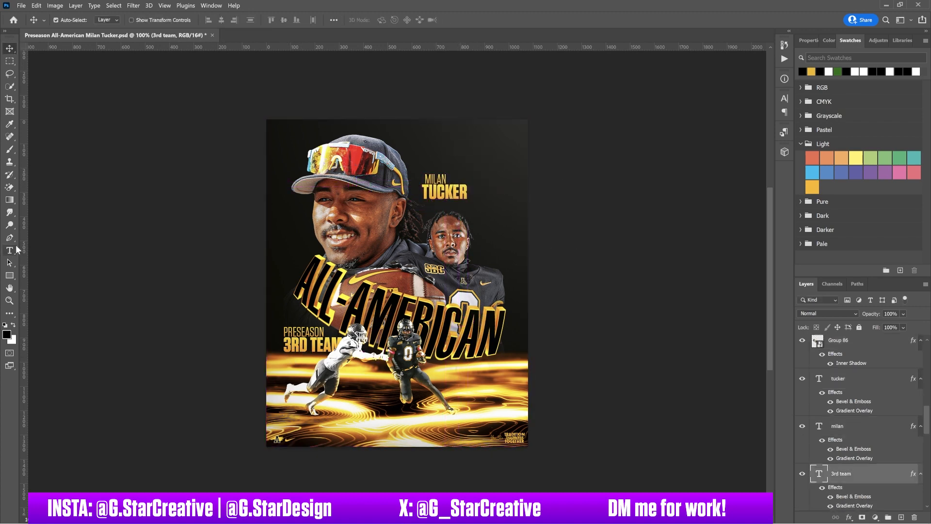
# Step: Switch the 3RD TEAM line to the lighter font style and shift it and PRESEASON slightly to the right
pyautogui.click(9, 250)
pyautogui.click(119, 20)
pyautogui.click(112, 51)
pyautogui.click(10, 48)
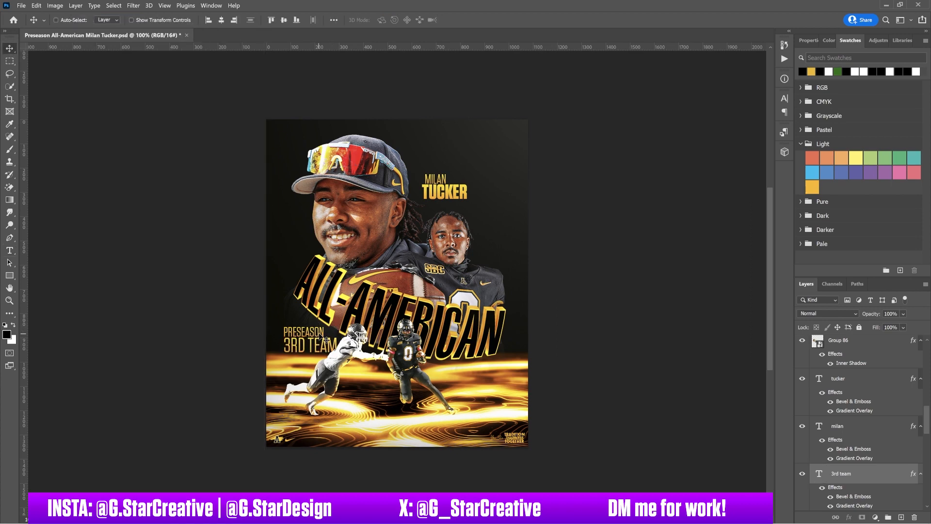
pyautogui.moveTo(321, 337); pyautogui.dragTo(326, 337)
pyautogui.press('Return')
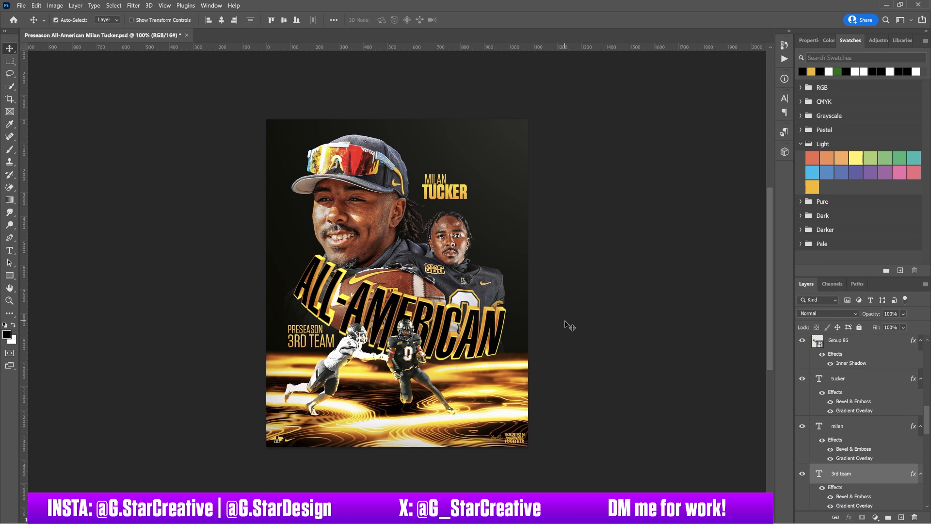
# Step: Try to group the two player portraits and give the group a gold Color Dodge inner shadow with 100% opacity and a -90° angle
pyautogui.scroll(-3, 858, 437)
pyautogui.click(866, 422)
pyautogui.keyDown('shift'); pyautogui.click(892, 440); pyautogui.keyUp('shift')
pyautogui.hotkey('ctrl', 'g')
pyautogui.doubleClick(873, 418)
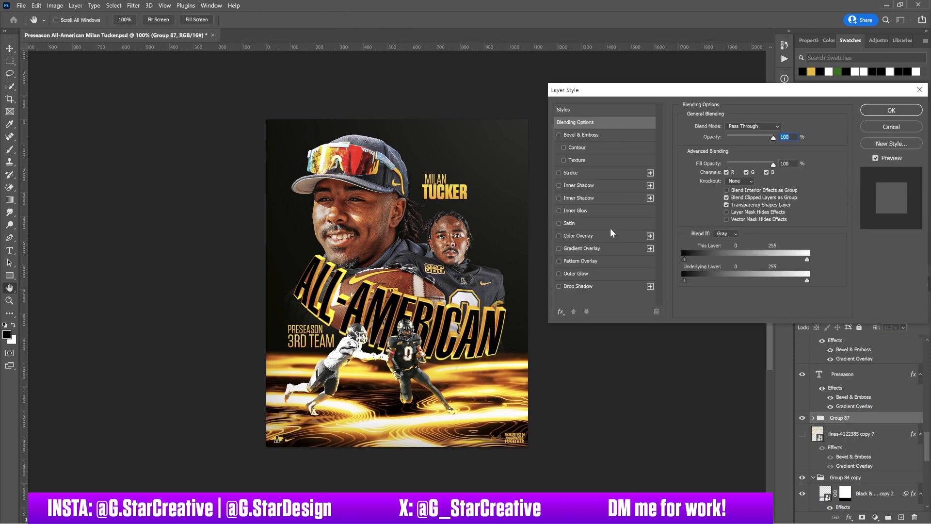
pyautogui.click(582, 185)
pyautogui.moveTo(752, 140); pyautogui.dragTo(776, 139)
pyautogui.moveTo(727, 192); pyautogui.dragTo(725, 172)
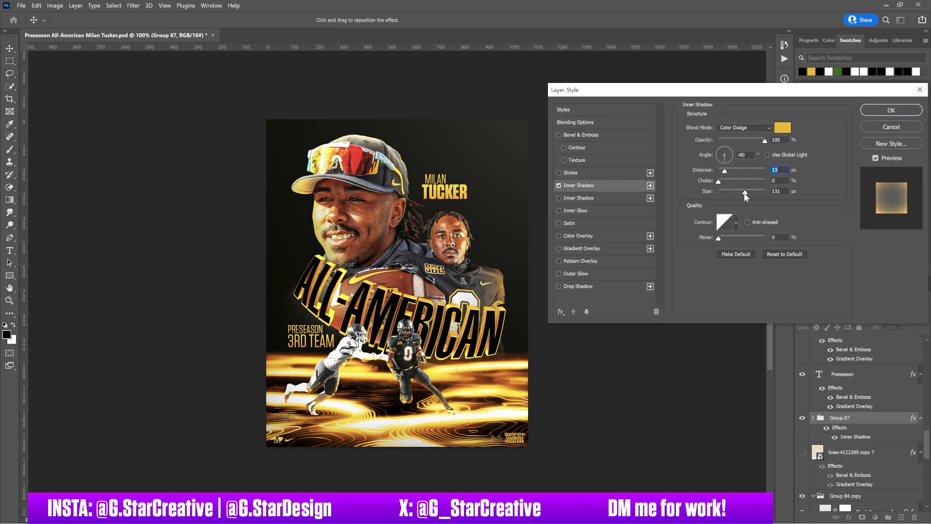
pyautogui.click(885, 124)
pyautogui.hotkey('ctrl', 'z')
# Step: Add a gold solid color fill above the portraits in Screen mode and use Blend If to keep it off the underlying dark tones
pyautogui.click(10, 150)
pyautogui.click(880, 422)
pyautogui.click(875, 517)
pyautogui.click(866, 346)
pyautogui.click(811, 186)
pyautogui.click(781, 270)
pyautogui.click(827, 314)
pyautogui.click(811, 361)
pyautogui.doubleClick(892, 421)
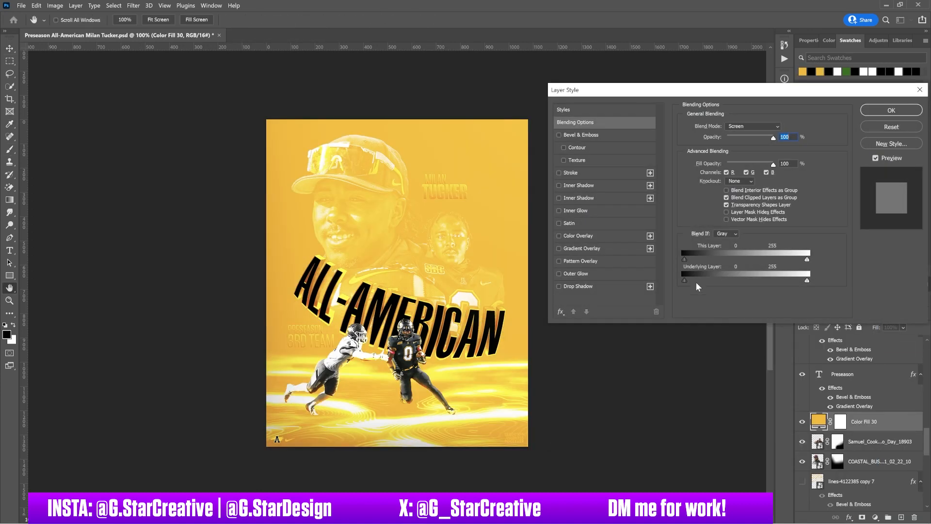
pyautogui.moveTo(684, 283); pyautogui.dragTo(747, 283)
pyautogui.click(889, 110)
# Step: Invert the gold fill's mask and brush the glow back in across the lower part of the portraits
pyautogui.click(840, 422)
pyautogui.hotkey('ctrl', 'i')
pyautogui.click(478, 344)
pyautogui.moveTo(314, 328); pyautogui.dragTo(456, 281)
# Step: Duplicate the gold fill, clip one copy to each portrait layer, and paint the copy's mask with glow on the COASTAL_BUS portrait
pyautogui.hotkey('ctrl', 'j')
pyautogui.rightClick(841, 461)
pyautogui.click(853, 389)
pyautogui.click(862, 517)
pyautogui.hotkey('ctrl', 'i')
pyautogui.click(402, 310)
pyautogui.press('[')
pyautogui.keyDown('alt'); pyautogui.click(867, 470); pyautogui.keyUp('alt')
pyautogui.keyDown('alt'); pyautogui.click(861, 430); pyautogui.keyUp('alt')
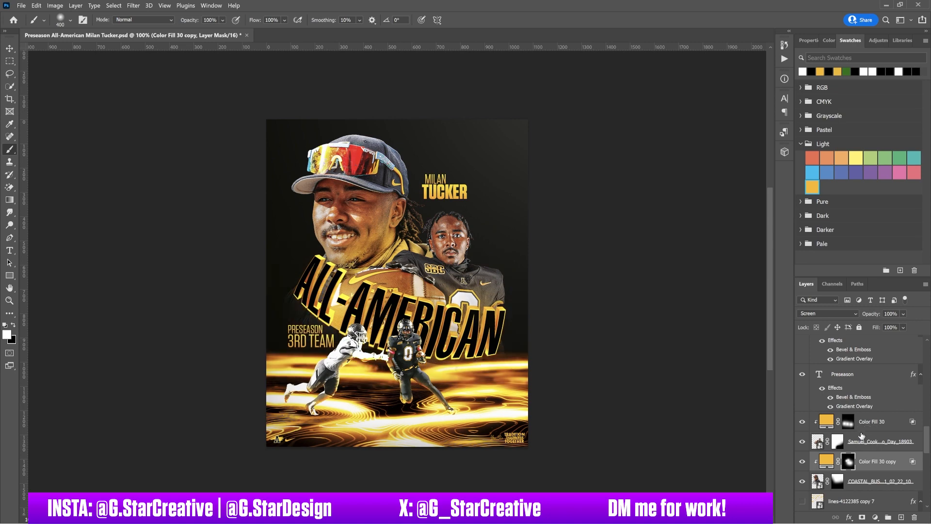
pyautogui.press(']')
pyautogui.press(']')
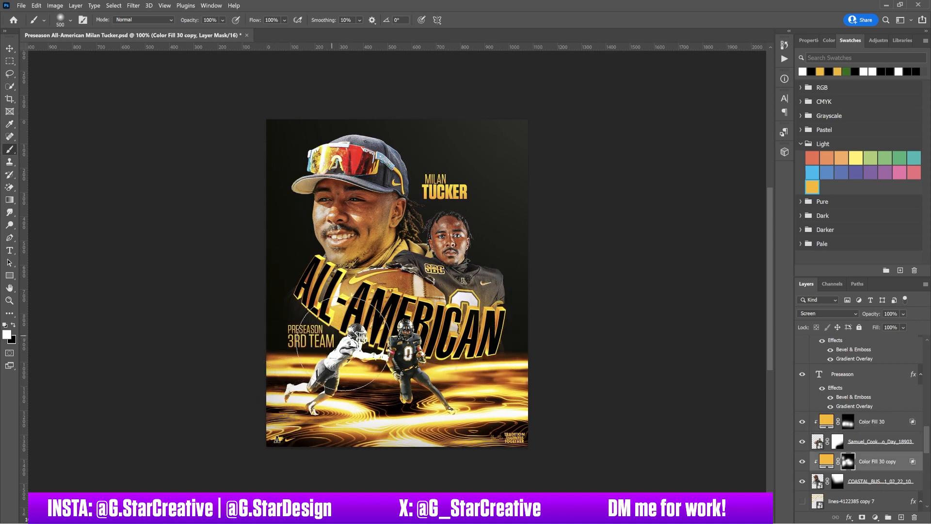
# Step: Duplicate the gold Screen fill once more, blacken its mask and move it above Group 86
pyautogui.click(848, 422)
pyautogui.click(448, 263)
pyautogui.hotkey('ctrl', 'z')
pyautogui.hotkey('ctrl', 'j')
pyautogui.hotkey('alt', 'BackSpace')
pyautogui.hotkey('ctrl', 'i')
pyautogui.press(']')
pyautogui.press(']')
pyautogui.moveTo(870, 422)
pyautogui.mouseDown()
pyautogui.moveTo(873, 320)
pyautogui.moveTo(873, 349)
pyautogui.mouseUp()
pyautogui.press('[')
pyautogui.press('[')
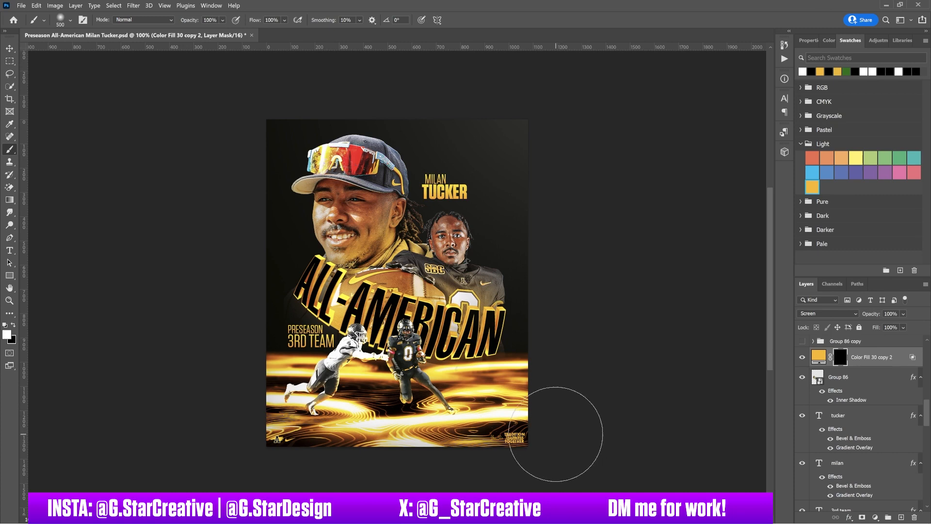
# Step: Move Color Fill 30 copy 2 above Group 85 and brush faint gold glow in near the poster's bottom edge
pyautogui.hotkey('ctrl', ']')
pyautogui.hotkey('ctrl', ']')
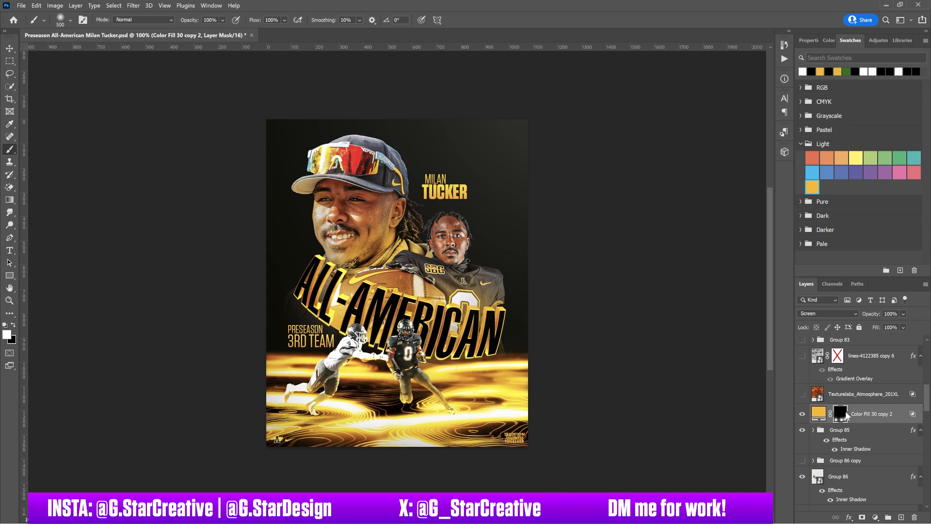
pyautogui.scroll(-6, 845, 415)
pyautogui.click(847, 426)
pyautogui.press('x')
# Step: Place the player's name lines behind the portraits in the layer order, enlarge them and reposition them above the smaller portrait
pyautogui.click(440, 183)
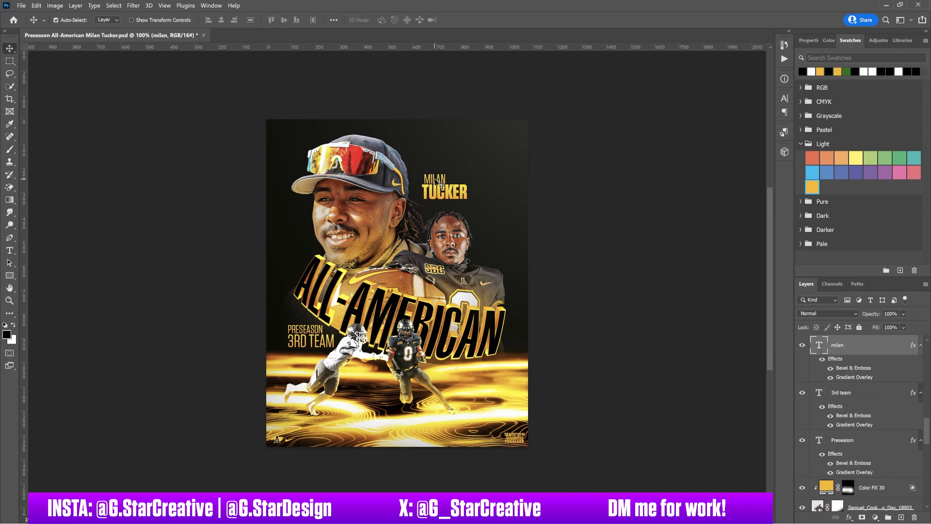
pyautogui.moveTo(468, 203); pyautogui.dragTo(490, 216)
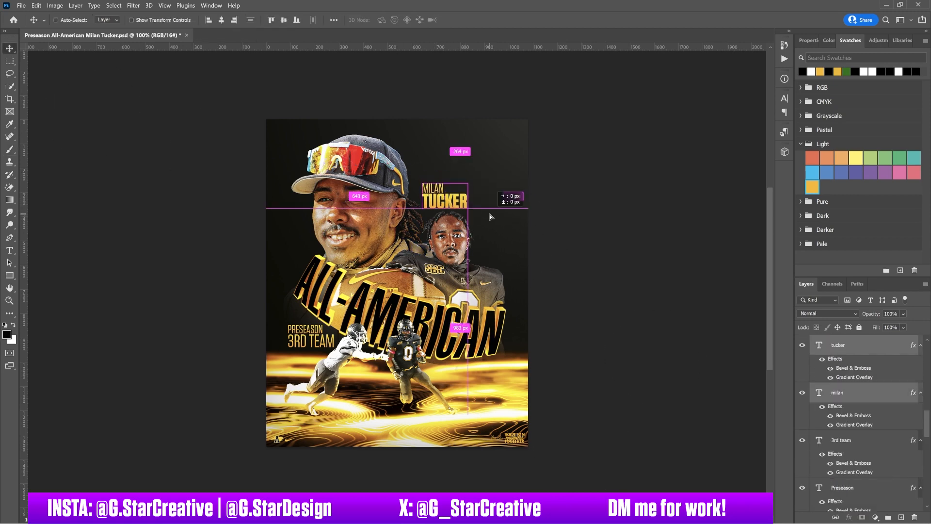
pyautogui.moveTo(849, 393); pyautogui.dragTo(832, 478)
pyautogui.hotkey('ctrl', 't')
pyautogui.moveTo(466, 184); pyautogui.dragTo(478, 178)
pyautogui.press('Return')
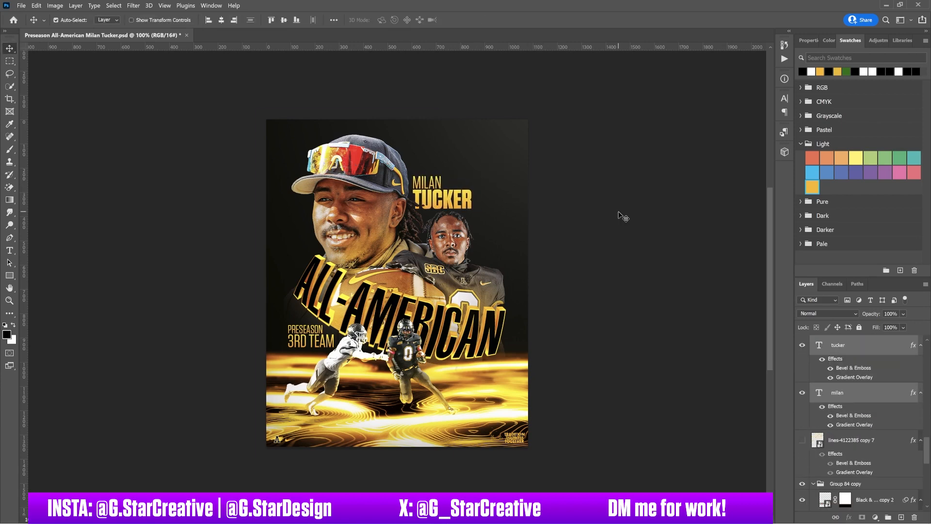
# Step: Enlarge the gold Black & White 1 copy texture so that it covers the whole poster background
pyautogui.hotkey('ctrl', 't')
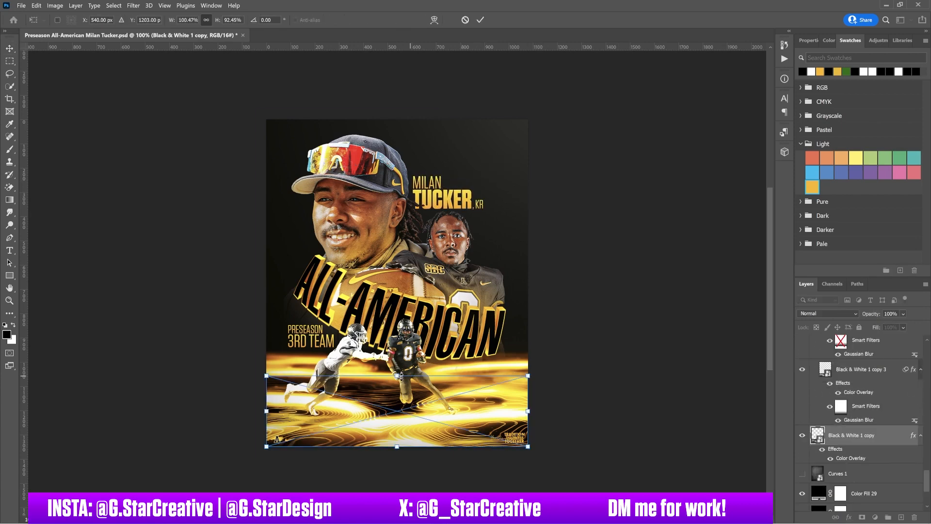
pyautogui.moveTo(539, 459); pyautogui.dragTo(534, 187)
pyautogui.moveTo(506, 193); pyautogui.dragTo(528, 121)
pyautogui.press('Return')
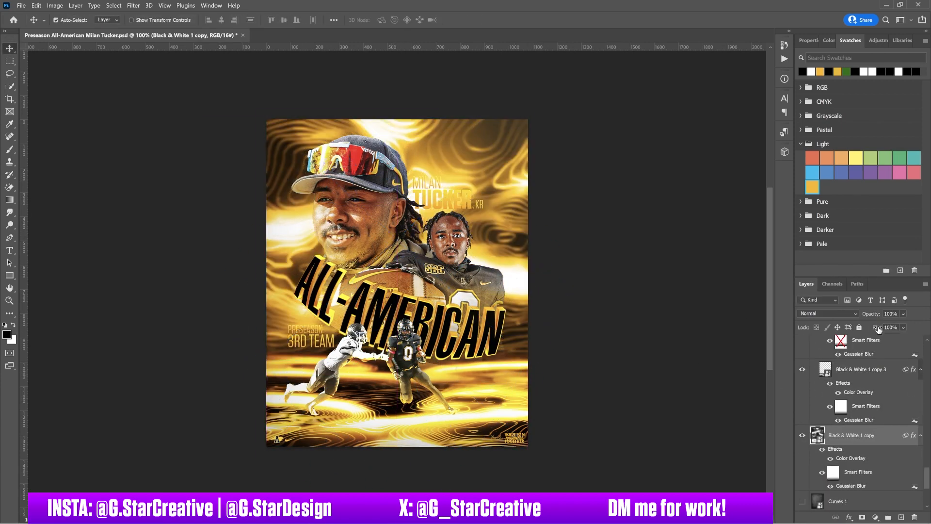
# Step: Drop the dark tones of Black & White 1 copy by setting its This Layer Blend If shadow limit to 38
pyautogui.doubleClick(892, 438)
pyautogui.moveTo(683, 259); pyautogui.dragTo(730, 264)
pyautogui.moveTo(806, 260); pyautogui.dragTo(788, 267)
pyautogui.moveTo(728, 260); pyautogui.dragTo(707, 260)
pyautogui.click(891, 110)
# Step: Lower the opacity of Black & White 1 copy to 16% and delete its Gaussian Blur smart filter
pyautogui.moveTo(876, 327); pyautogui.dragTo(736, 331)
pyautogui.click(802, 435)
pyautogui.click(802, 435)
pyautogui.moveTo(875, 327); pyautogui.dragTo(886, 330)
pyautogui.rightClick(852, 472)
pyautogui.click(869, 499)
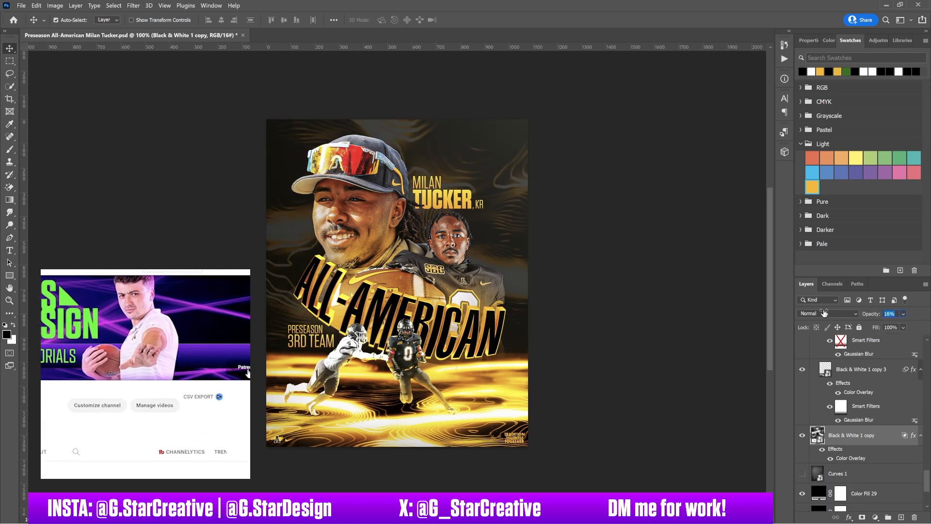
# Step: Apply a Gaussian Blur with a 10-pixel radius to Black & White 1 copy
pyautogui.click(133, 5)
pyautogui.click(279, 155)
pyautogui.click(610, 262)
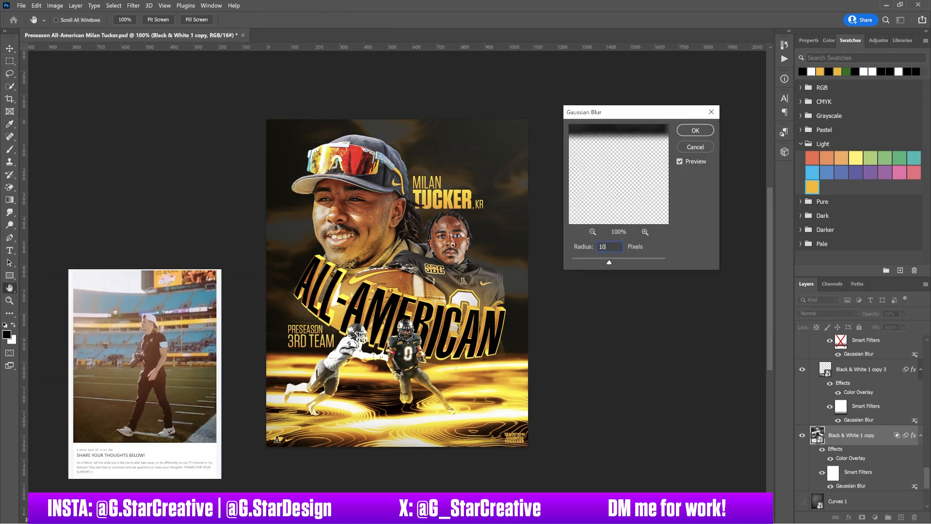
pyautogui.click(696, 129)
# Step: Restore Black & White 1 copy to 100% opacity and lower its This Layer highlight limit in Blend If
pyautogui.moveTo(872, 314); pyautogui.dragTo(911, 342)
pyautogui.doubleClick(888, 435)
pyautogui.click(870, 130)
pyautogui.doubleClick(888, 435)
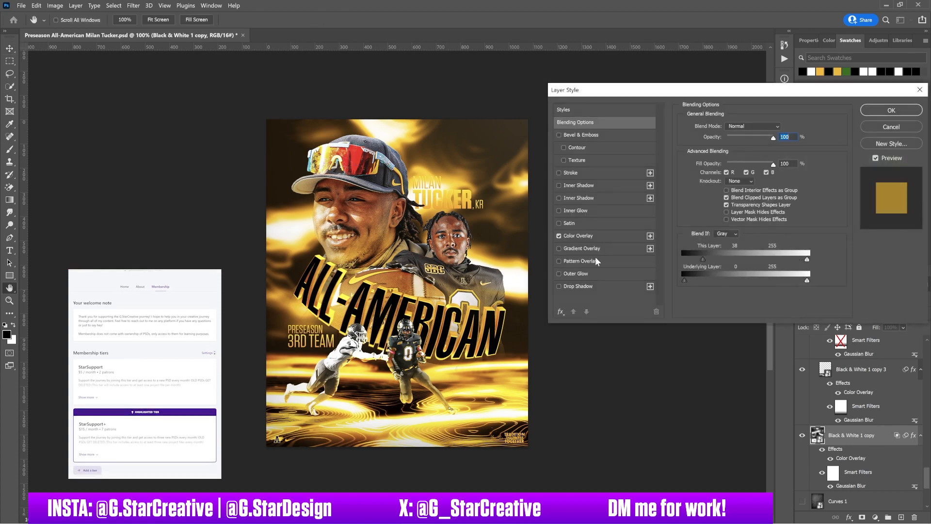
pyautogui.moveTo(806, 261); pyautogui.dragTo(771, 260)
pyautogui.click(892, 109)
# Step: Convert Black & White 1 copy to a smart object and soften it with a This Layer Blend If shadow limit of 68 and reduced opacity
pyautogui.rightClick(892, 443)
pyautogui.click(825, 128)
pyautogui.doubleClick(904, 441)
pyautogui.moveTo(685, 280); pyautogui.dragTo(731, 280)
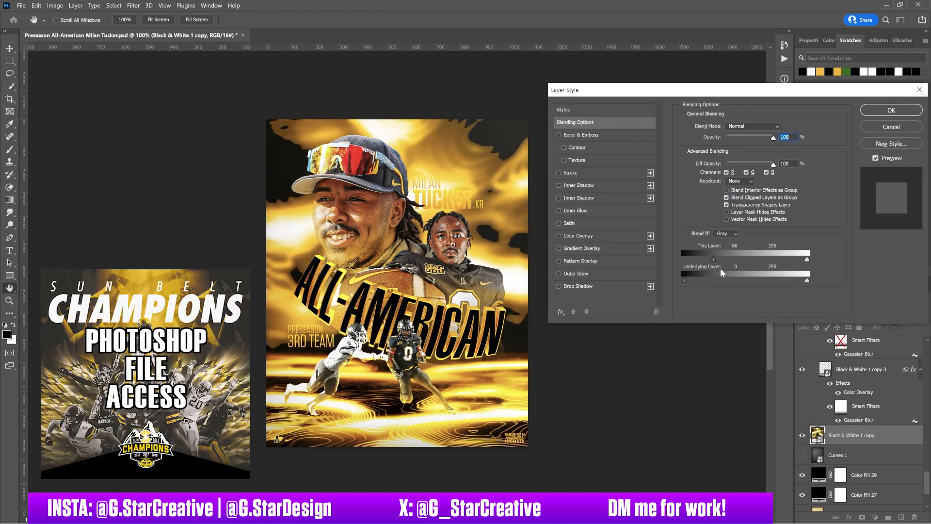
pyautogui.press('Return')
pyautogui.moveTo(872, 314)
pyautogui.mouseDown()
pyautogui.moveTo(752, 312)
pyautogui.moveTo(888, 320)
pyautogui.mouseUp()
# Step: Place the Texturelabs Atmosphere textures 123L, 128L and 169L beneath Group 65 and hide 123L and 128L
pyautogui.press('Return')
pyautogui.press('Return')
pyautogui.press('Return')
pyautogui.keyDown('shift'); pyautogui.click(854, 475); pyautogui.keyUp('shift')
pyautogui.moveTo(854, 475); pyautogui.dragTo(855, 413)
pyautogui.click(803, 406)
pyautogui.click(803, 426)
pyautogui.click(854, 446)
# Step: Set the Texturelabs Atmosphere 169L texture to Screen and move it toward the lower part of the poster
pyautogui.click(829, 314)
pyautogui.click(818, 362)
pyautogui.hotkey('ctrl', 't')
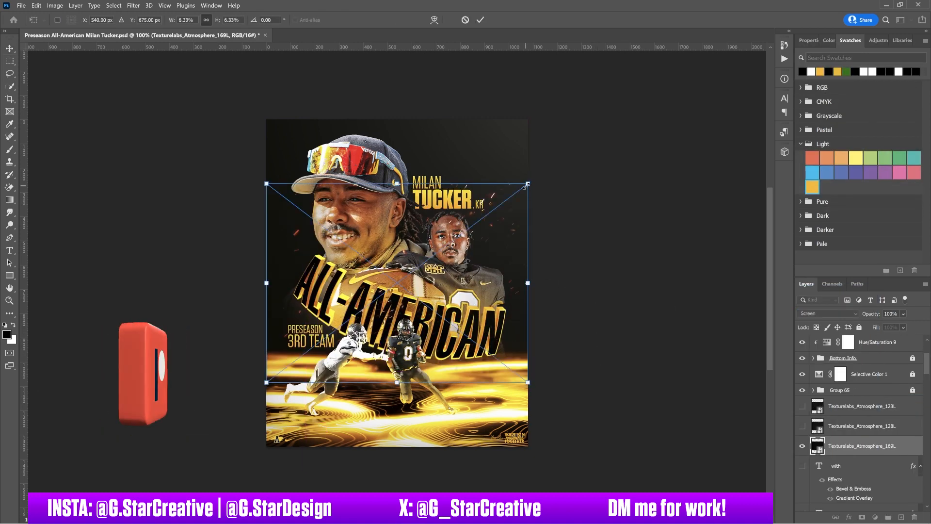
pyautogui.moveTo(384, 325); pyautogui.dragTo(497, 388)
pyautogui.press('Return')
# Step: Try the 123L ember texture in Screen and Lighten modes and preview 128L in place of 169L
pyautogui.click(802, 446)
pyautogui.click(803, 406)
pyautogui.click(855, 406)
pyautogui.click(828, 313)
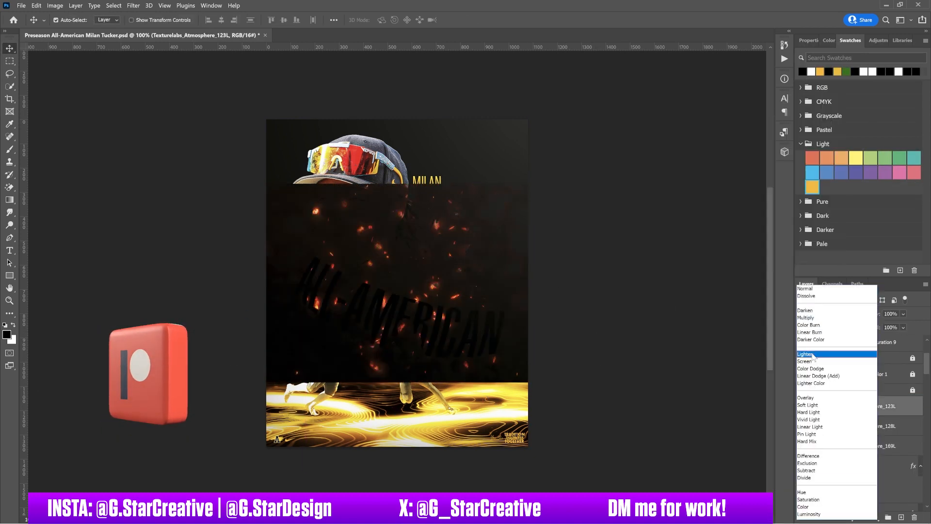
pyautogui.click(817, 362)
pyautogui.click(828, 314)
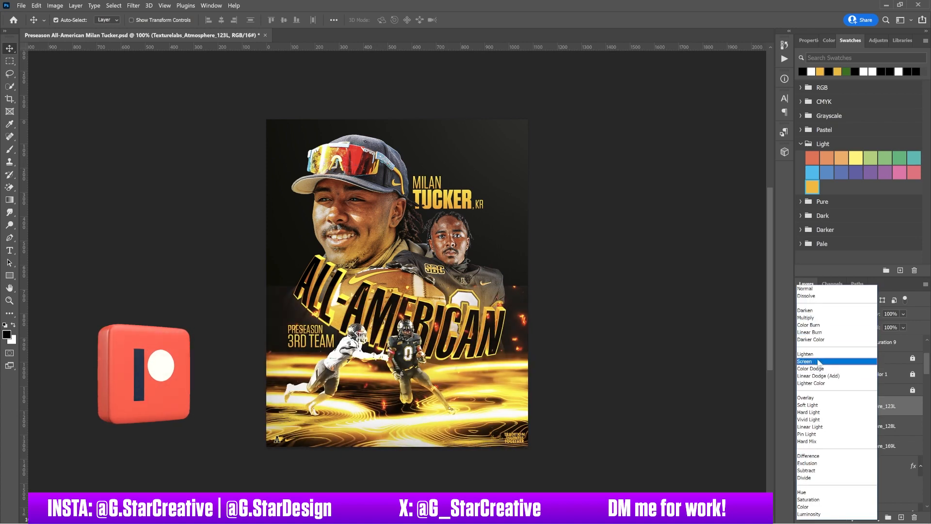
pyautogui.click(817, 354)
pyautogui.click(802, 406)
pyautogui.click(802, 425)
pyautogui.click(802, 425)
pyautogui.click(803, 446)
# Step: Reposition the 169L spark texture over the lower part of the poster
pyautogui.click(837, 450)
pyautogui.hotkey('ctrl', 't')
pyautogui.moveTo(436, 407); pyautogui.dragTo(320, 392)
pyautogui.press('Return')
# Step: Duplicate the 169L spark texture, flip the copy and shift it to the right across the action players
pyautogui.hotkey('ctrl', 'j')
pyautogui.click(38, 6)
pyautogui.moveTo(88, 221)
pyautogui.click(213, 375)
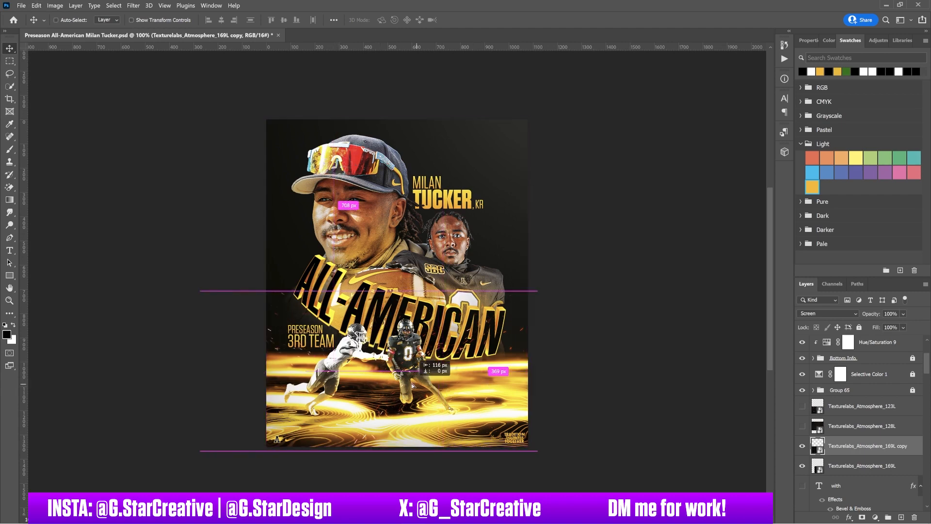
pyautogui.moveTo(536, 348); pyautogui.dragTo(559, 357)
pyautogui.hotkey('ctrl', 't')
pyautogui.moveTo(405, 410); pyautogui.dragTo(437, 409)
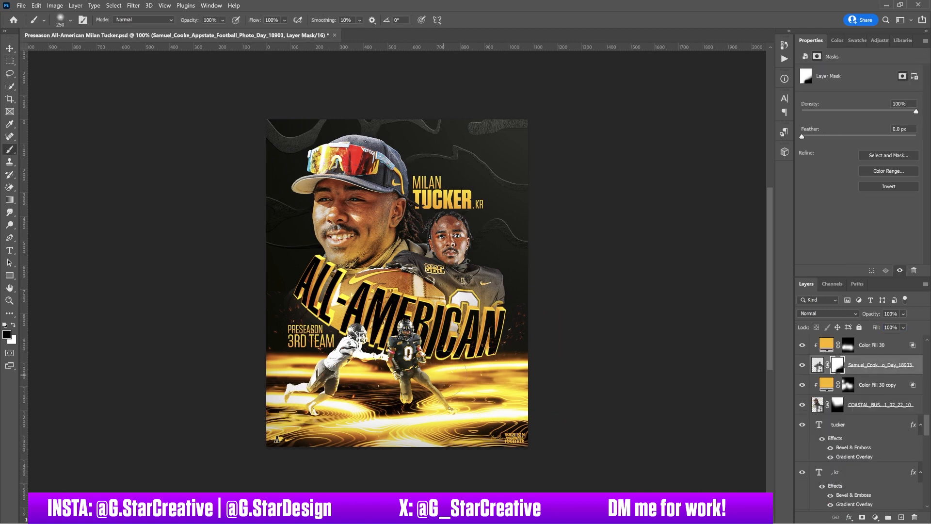
# Step: Shift the two action-shot players slightly to the right beneath the ALL-AMERICAN lettering
pyautogui.press('v')
pyautogui.click(641, 339)
pyautogui.moveTo(602, 392)
pyautogui.mouseDown()
pyautogui.moveTo(607, 403)
pyautogui.moveTo(612, 389)
pyautogui.mouseUp()
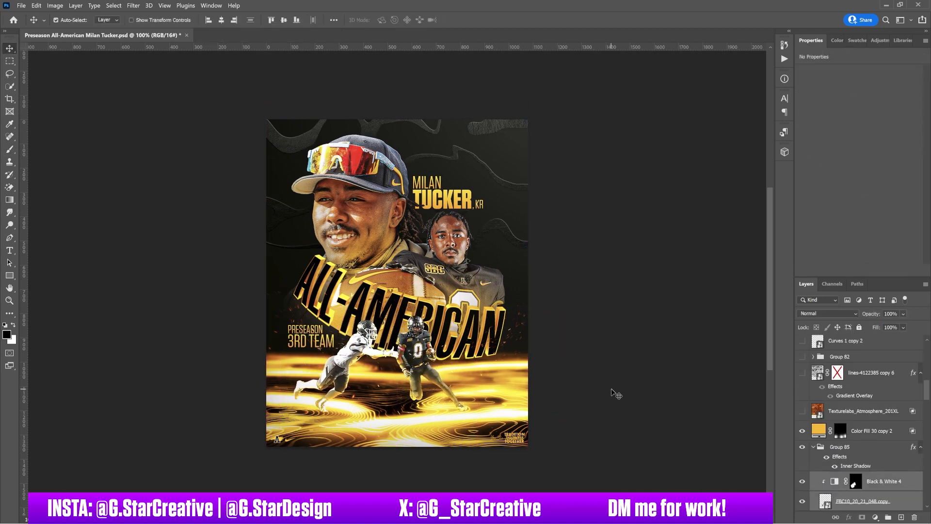
# Step: Brush gold glow around the action players on the mask of Color Fill 30 copy 2
pyautogui.click(840, 430)
pyautogui.press('b')
pyautogui.press('x')
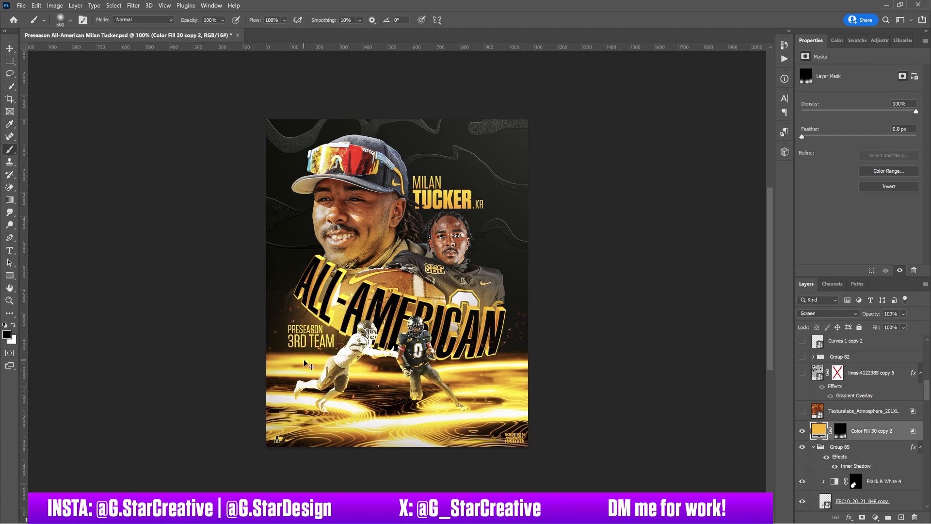
pyautogui.moveTo(261, 350); pyautogui.dragTo(609, 377)
# Step: Move Color Fill 30 copy 2 beneath Group 85 and paint its glow across the ground behind the action players
pyautogui.click(813, 446)
pyautogui.moveTo(853, 431); pyautogui.dragTo(852, 473)
pyautogui.rightClick(840, 462)
pyautogui.click(858, 392)
pyautogui.moveTo(534, 366)
pyautogui.mouseDown()
pyautogui.moveTo(513, 376)
pyautogui.moveTo(302, 326)
pyautogui.mouseUp()
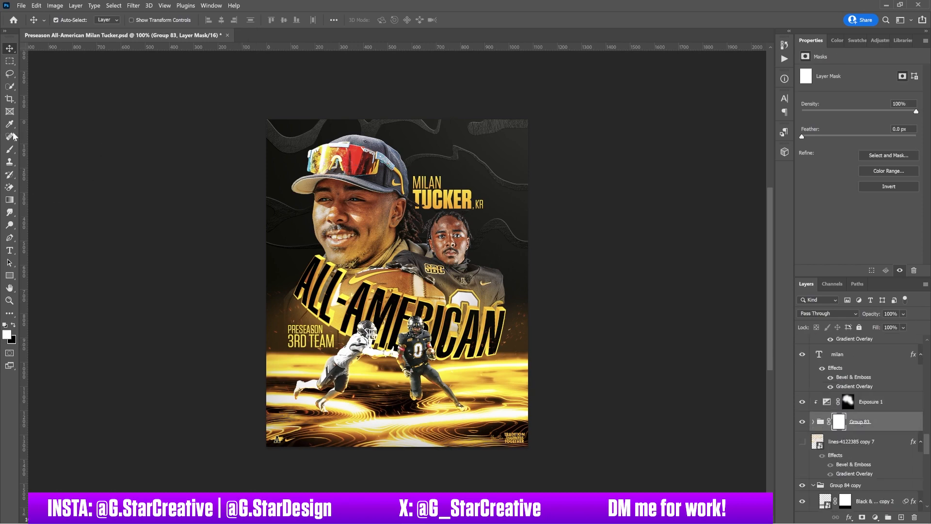
# Step: Mask out a small area of the Group 83 background pattern near the player's name with black
pyautogui.press('x')
pyautogui.scroll(-3, 849, 368)
pyautogui.click(848, 342)
# Step: Clip a copy of the gold fill above Black & White 4, add a black mask, and brush soft glow onto the action players
pyautogui.scroll(-3, 854, 417)
pyautogui.click(873, 461)
pyautogui.moveTo(859, 482); pyautogui.dragTo(859, 434)
pyautogui.rightClick(855, 443)
pyautogui.click(853, 372)
pyautogui.keyDown('alt'); pyautogui.click(862, 516); pyautogui.keyUp('alt')
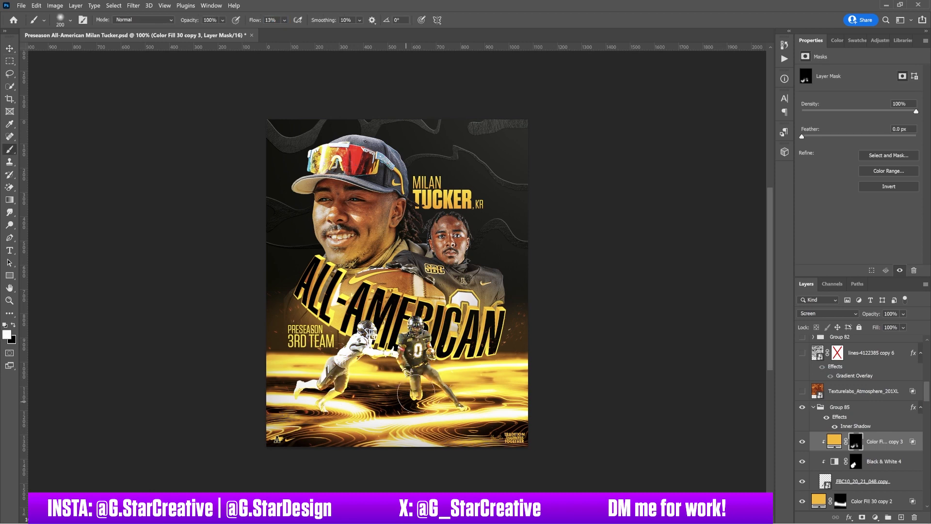
# Step: Collapse Group 83 and hide its contour-line pattern behind the portraits
pyautogui.click(10, 49)
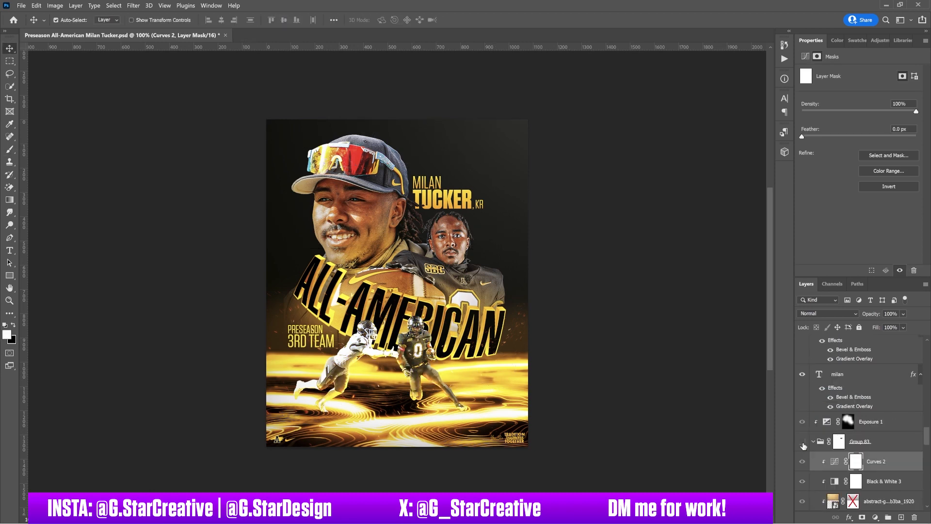
pyautogui.click(814, 442)
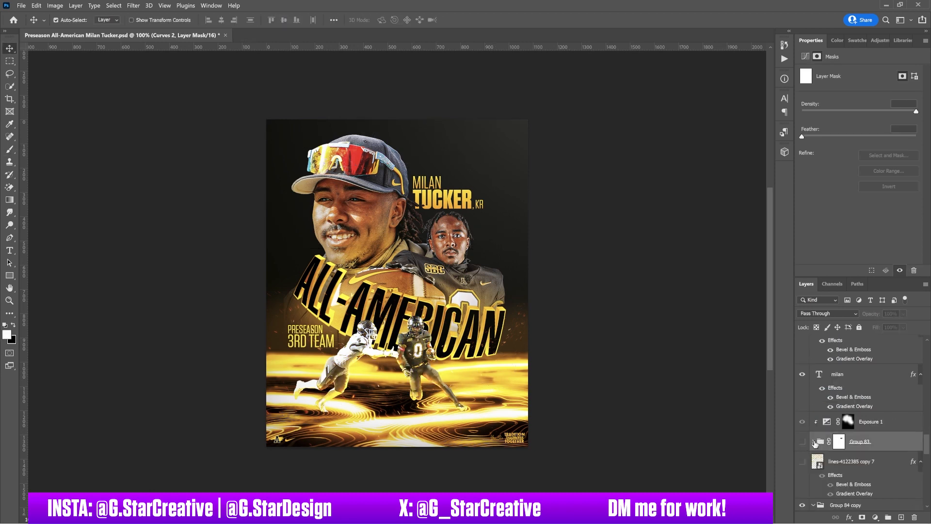
pyautogui.click(802, 442)
pyautogui.click(802, 461)
# Step: Set the opacity of Black & White 1 copy to 5%
pyautogui.scroll(-8, 834, 421)
pyautogui.click(833, 419)
pyautogui.press('0')
pyautogui.press('8')
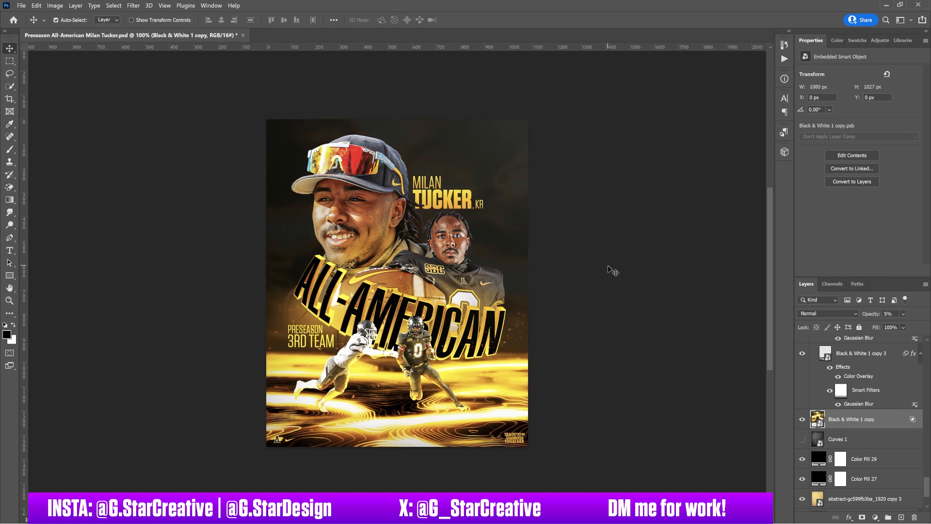
# Step: Add a Curves adjustment clipped to the smaller portrait and pull its curve down to darken the tones
pyautogui.click(450, 248)
pyautogui.click(874, 516)
pyautogui.click(884, 504)
pyautogui.keyDown('alt'); pyautogui.click(872, 355); pyautogui.keyUp('alt')
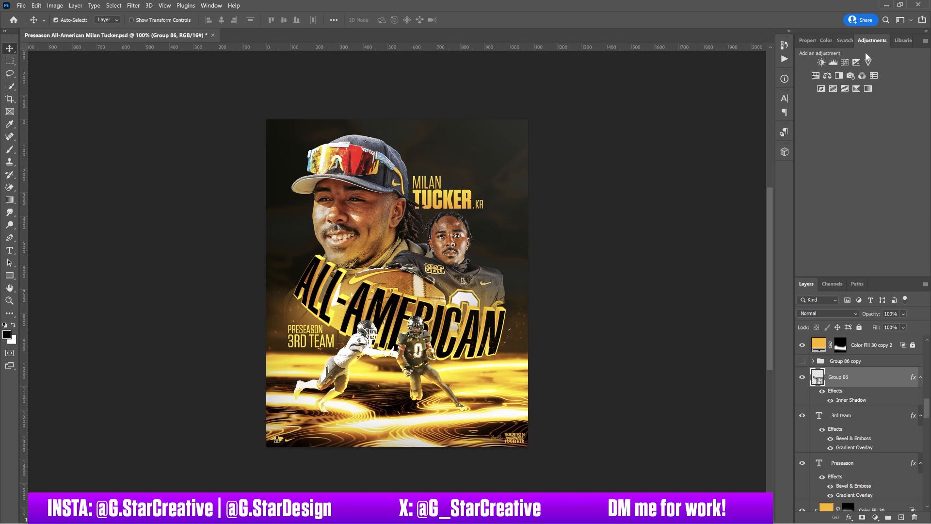
pyautogui.moveTo(861, 150); pyautogui.dragTo(861, 182)
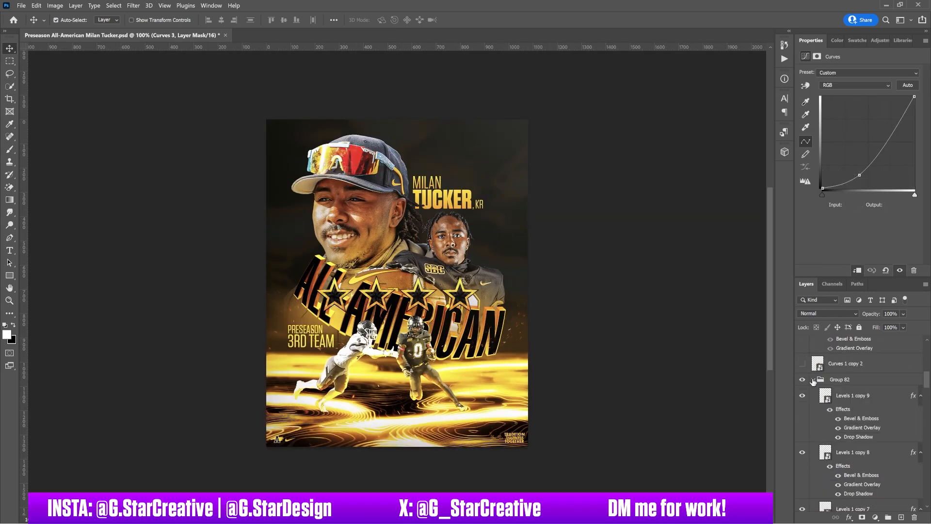
# Step: Place one gold star beneath the end of the ALL-AMERICAN lettering and enlarge another, rotated about -28°, to about 832 px wide in the poster's lower-left corner
pyautogui.moveTo(361, 263); pyautogui.dragTo(442, 329)
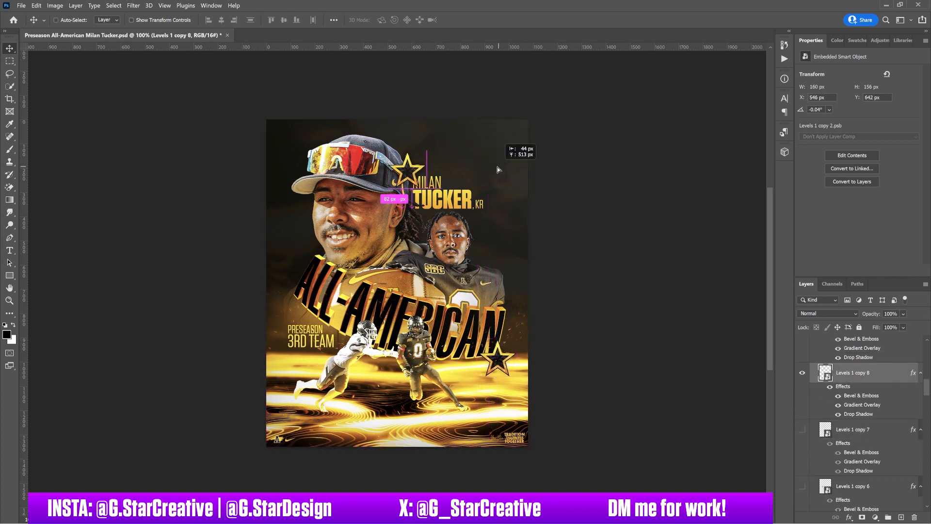
pyautogui.moveTo(497, 167); pyautogui.dragTo(427, 373)
pyautogui.hotkey('ctrl', 't')
pyautogui.moveTo(356, 358); pyautogui.dragTo(457, 290)
pyautogui.moveTo(417, 335); pyautogui.dragTo(338, 380)
pyautogui.moveTo(398, 359); pyautogui.dragTo(363, 319)
pyautogui.moveTo(340, 352)
pyautogui.mouseDown()
pyautogui.moveTo(332, 334)
pyautogui.moveTo(348, 353)
pyautogui.mouseUp()
pyautogui.moveTo(397, 347); pyautogui.dragTo(379, 358)
pyautogui.moveTo(337, 388); pyautogui.dragTo(321, 399)
pyautogui.press('Return')
# Step: Convert the large lower-left star to a smart object and soften it with a Gaussian Blur
pyautogui.click(134, 5)
pyautogui.moveTo(146, 116)
pyautogui.click(274, 154)
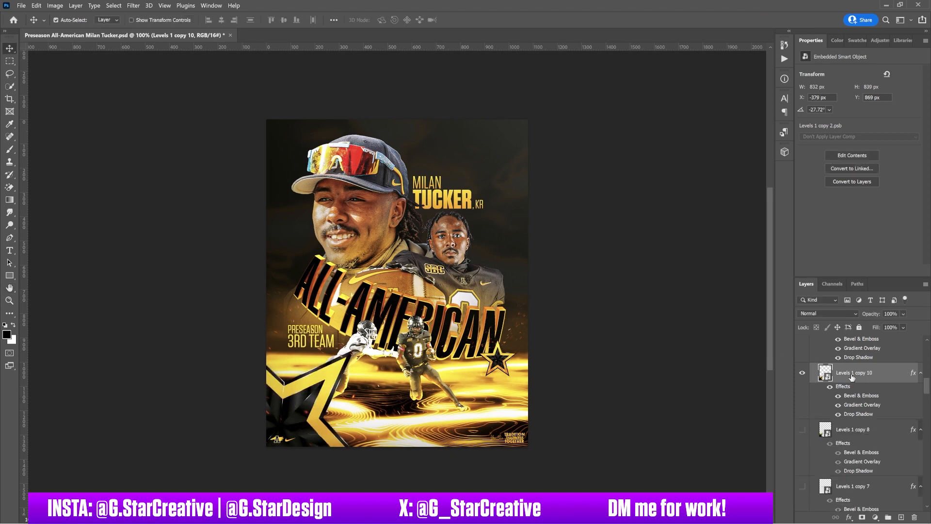
pyautogui.click(133, 5)
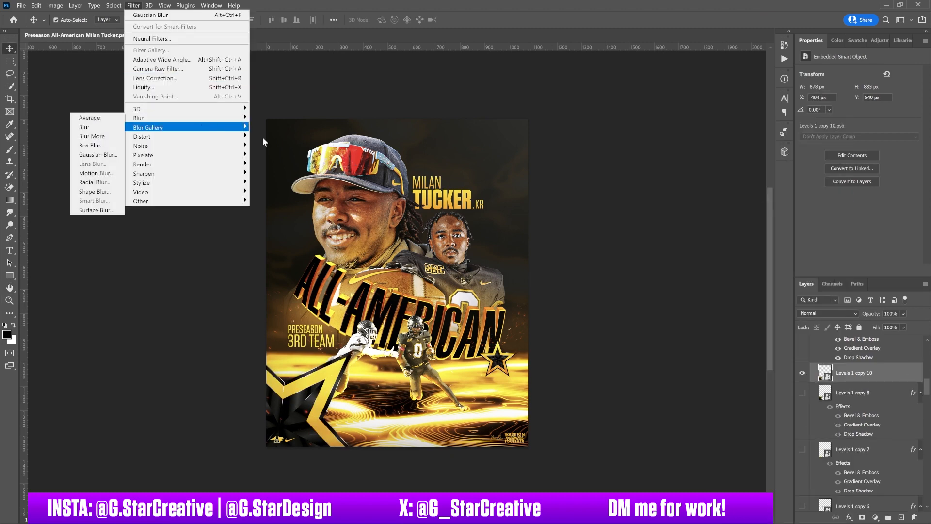
pyautogui.click(274, 154)
pyautogui.moveTo(603, 258); pyautogui.dragTo(607, 262)
pyautogui.click(687, 131)
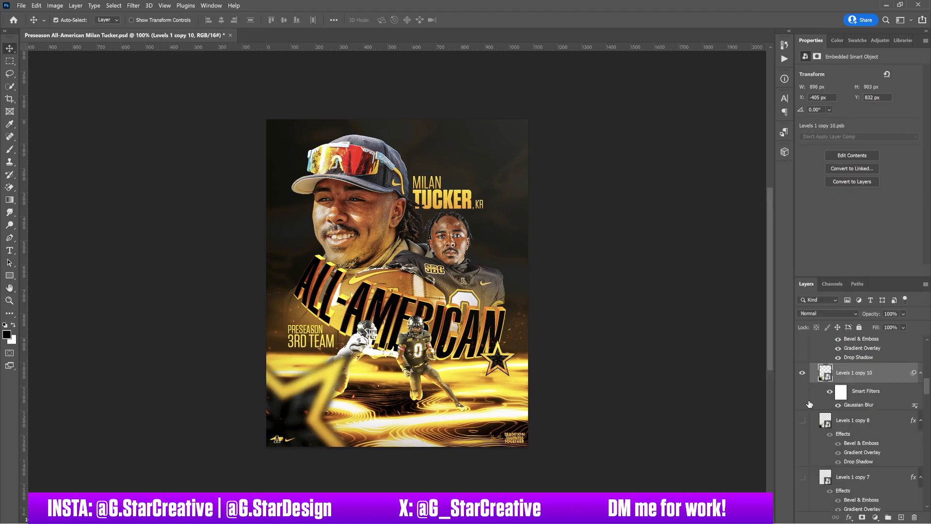
# Step: Enlarge the star beneath the end of the lettering and rotate it to about 13.65°
pyautogui.hotkey('alt', ']')
pyautogui.hotkey('ctrl', 't')
pyautogui.moveTo(509, 347); pyautogui.dragTo(530, 366)
pyautogui.moveTo(495, 363); pyautogui.dragTo(489, 329)
pyautogui.press('Return')
pyautogui.hotkey('ctrl', 't')
pyautogui.press('Return')
# Step: Place a small star copy, about 131 px wide, on the dark background beside the smaller portrait
pyautogui.hotkey('ctrl', 't')
pyautogui.moveTo(477, 383); pyautogui.dragTo(511, 262)
pyautogui.press('Return')
pyautogui.hotkey('ctrl', 't')
pyautogui.moveTo(553, 240); pyautogui.dragTo(533, 235)
pyautogui.moveTo(546, 250); pyautogui.dragTo(507, 214)
pyautogui.press('Return')
# Step: Duplicate the small star as a smart object, hide the original, and apply a 1 px Gaussian Blur to the duplicate
pyautogui.hotkey('ctrl', 'j')
pyautogui.rightClick(856, 360)
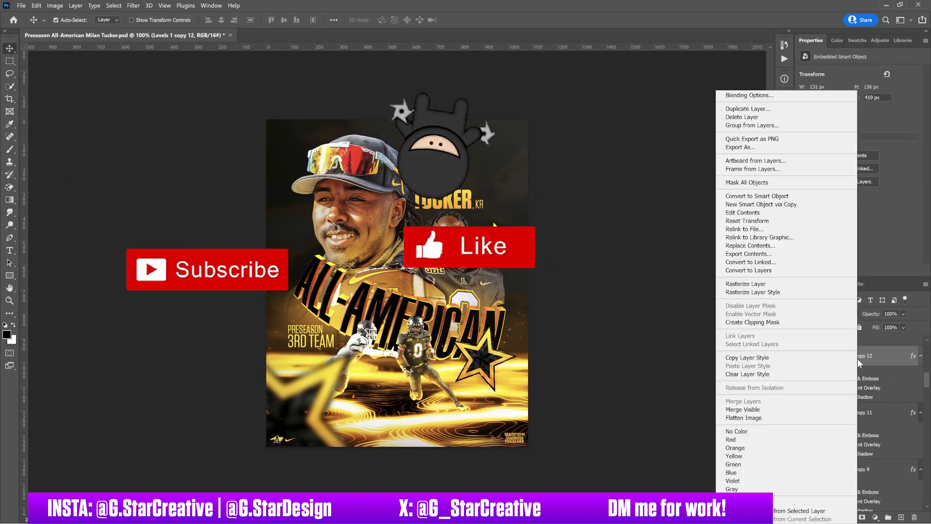
pyautogui.click(750, 198)
pyautogui.click(802, 375)
pyautogui.click(133, 5)
pyautogui.moveTo(199, 118)
pyautogui.click(274, 156)
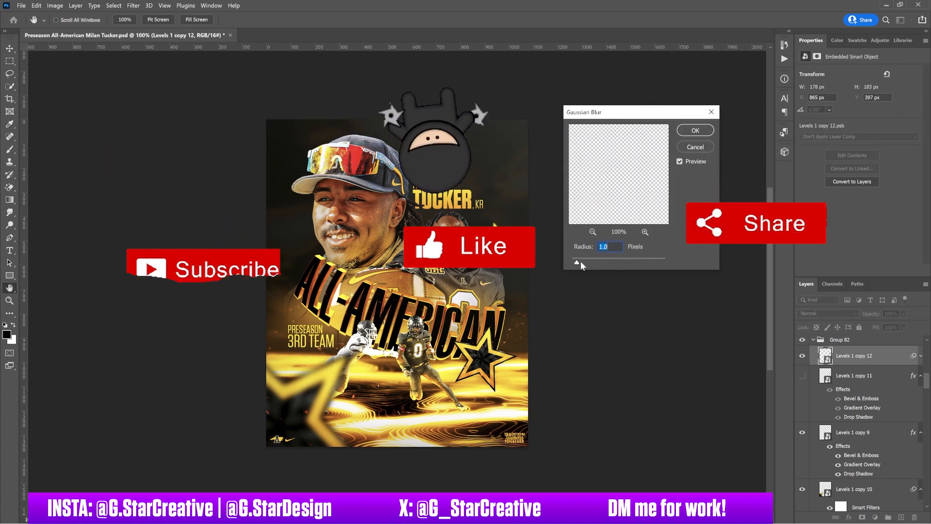
pyautogui.press('Return')
# Step: Try a Radial Blur with an amount of 3 on the small star and recheck its Gaussian Blur settings
pyautogui.click(133, 5)
pyautogui.moveTo(136, 114)
pyautogui.click(271, 189)
pyautogui.write('3')
pyautogui.click(628, 127)
pyautogui.doubleClick(858, 396)
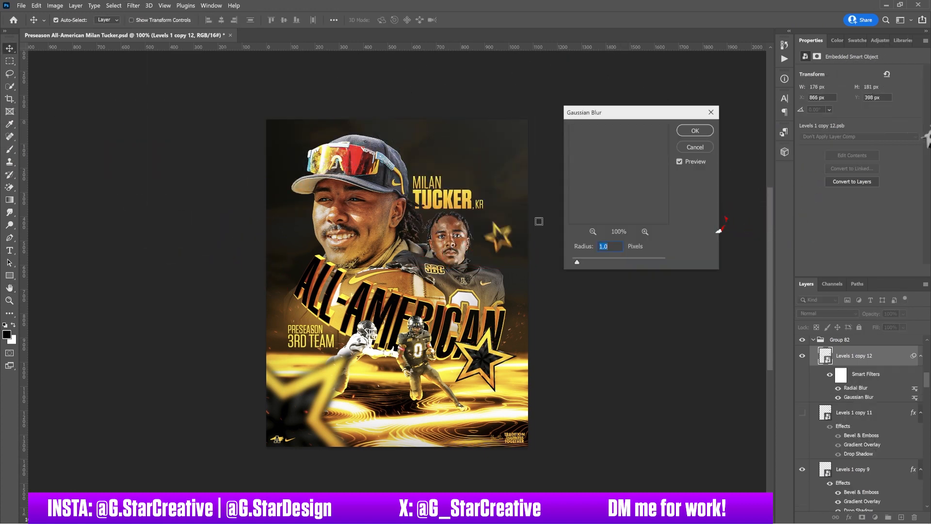
pyautogui.press('Return')
# Step: Try different Radial Blur centres so the spin follows the small star
pyautogui.doubleClick(855, 387)
pyautogui.click(560, 137)
pyautogui.click(630, 124)
pyautogui.doubleClick(855, 387)
pyautogui.click(643, 198)
pyautogui.click(633, 125)
pyautogui.doubleClick(855, 387)
pyautogui.click(622, 199)
pyautogui.click(631, 124)
pyautogui.doubleClick(865, 387)
pyautogui.click(639, 193)
pyautogui.click(649, 123)
pyautogui.doubleClick(859, 388)
pyautogui.click(642, 193)
pyautogui.click(634, 124)
pyautogui.doubleClick(859, 387)
pyautogui.click(651, 189)
pyautogui.press('Return')
# Step: Set the small star's Radial Blur amount to 10 and refine the blur centre
pyautogui.doubleClick(861, 388)
pyautogui.write('10')
pyautogui.press('Return')
pyautogui.doubleClick(856, 388)
pyautogui.press('Return')
pyautogui.doubleClick(849, 388)
pyautogui.press('Return')
pyautogui.doubleClick(856, 388)
pyautogui.click(631, 193)
pyautogui.press('Return')
pyautogui.doubleClick(856, 387)
pyautogui.press('Return')
# Step: Try a Spin Radial Blur with amount 25 and Good quality on the star beneath the lettering, centring it on that star
pyautogui.click(482, 359)
pyautogui.click(133, 6)
pyautogui.moveTo(218, 118)
pyautogui.click(272, 182)
pyautogui.click(645, 211)
pyautogui.press('Return')
pyautogui.scroll(-3, 854, 498)
pyautogui.doubleClick(856, 454)
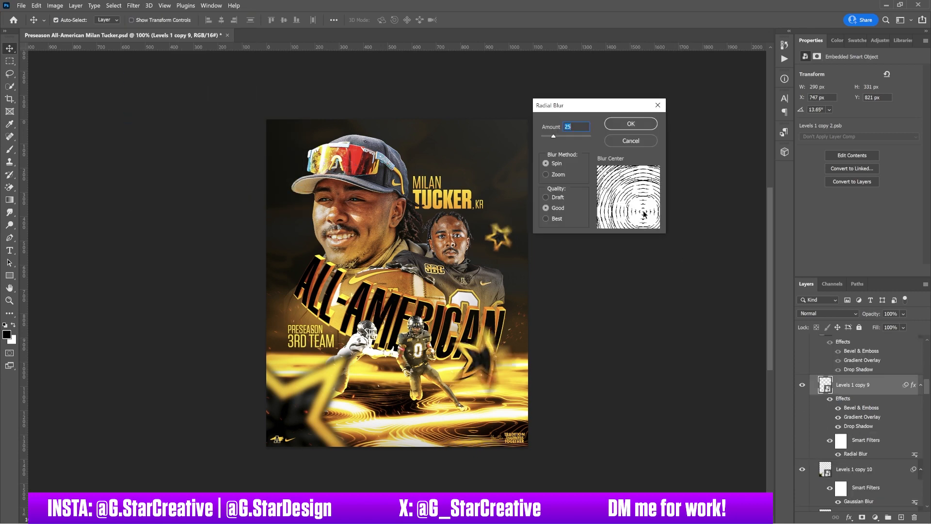
pyautogui.click(648, 213)
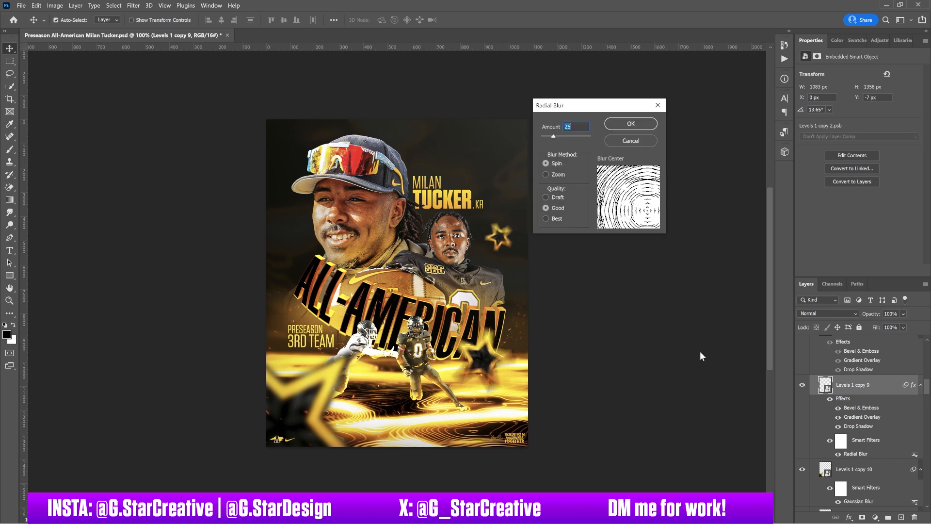
pyautogui.press('Return')
# Step: Try a Radial Blur on the large lower-left star and undo it
pyautogui.click(854, 469)
pyautogui.click(133, 5)
pyautogui.moveTo(146, 118)
pyautogui.click(102, 182)
pyautogui.click(631, 122)
pyautogui.hotkey('ctrl', 'z')
# Step: Remove the Radial Blur filter from the small star and readjust its Gaussian Blur
pyautogui.doubleClick(861, 377)
pyautogui.press('Return')
pyautogui.doubleClick(860, 377)
pyautogui.press('Return')
pyautogui.click(498, 237)
pyautogui.rightClick(852, 377)
pyautogui.click(844, 389)
pyautogui.press('Return')
pyautogui.doubleClick(851, 379)
pyautogui.press('Return')
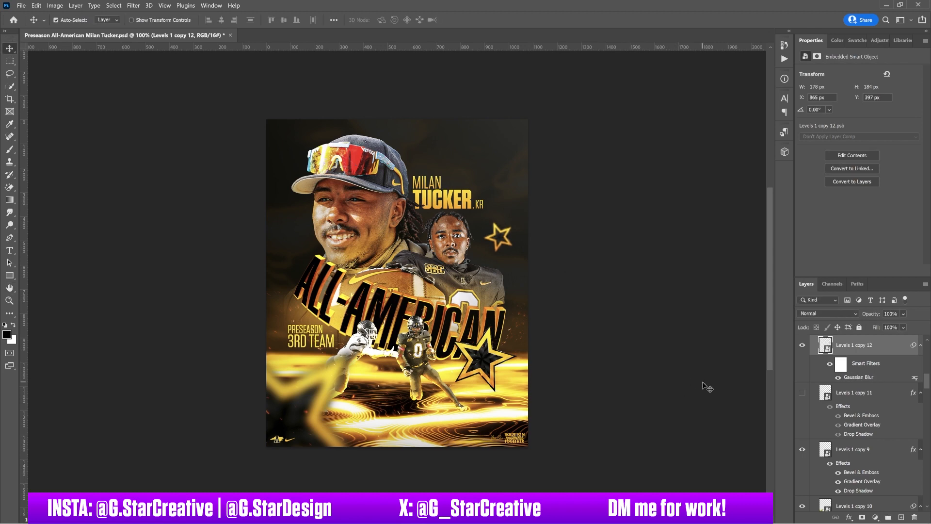
# Step: Add a yellow Color Dodge Inner Shadow to the star beneath the lettering, with angle -90°, distance 12 px and size 10 px
pyautogui.doubleClick(899, 444)
pyautogui.click(579, 185)
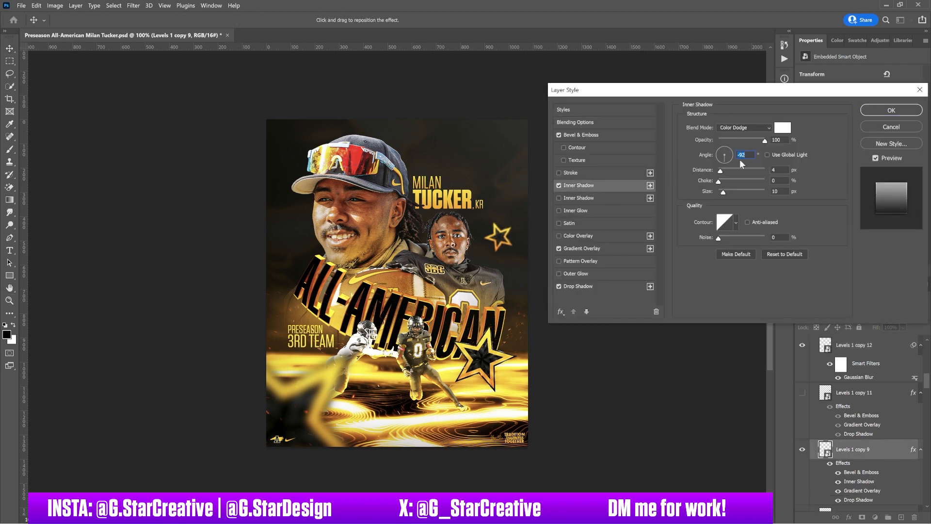
pyautogui.click(782, 127)
pyautogui.click(734, 282)
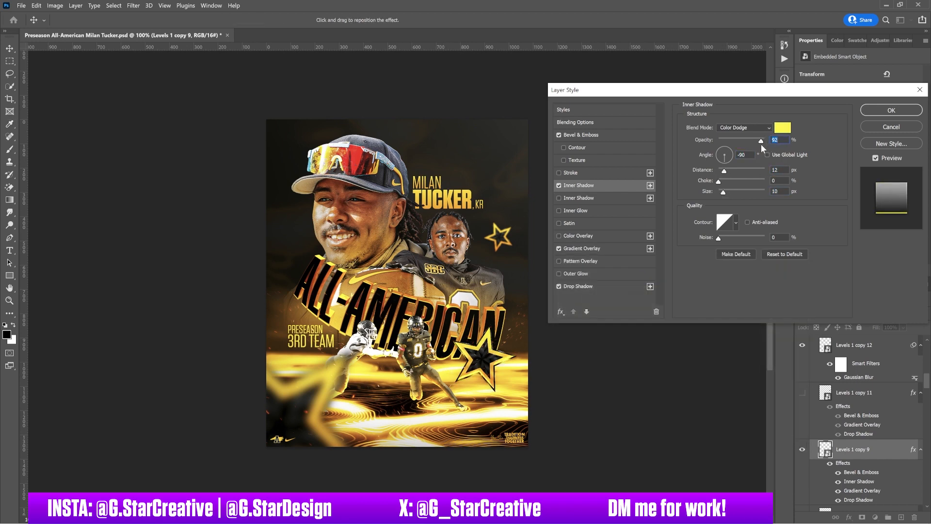
pyautogui.click(891, 110)
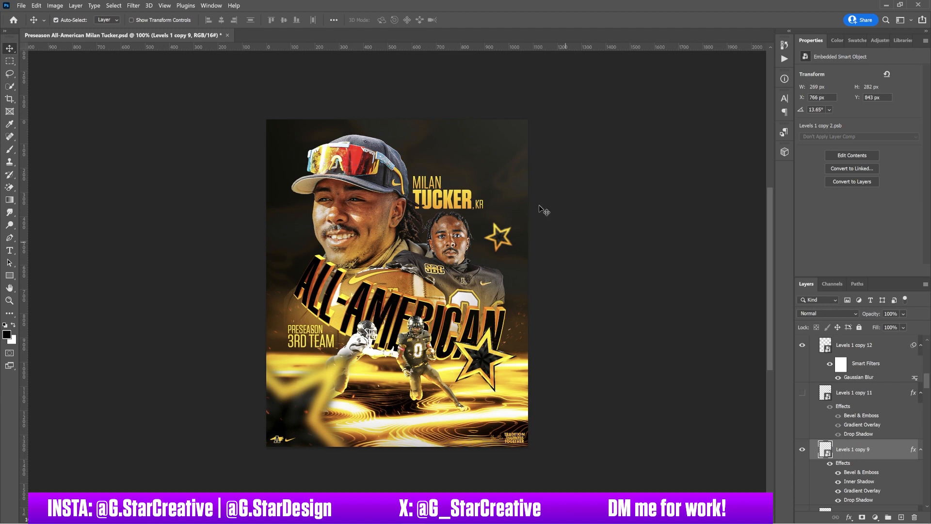
# Step: Stamp the visible artwork onto a new layer above Hue/Saturation 9, apply the merged image in Multiply at 100%, and convert it to a smart object
pyautogui.click(452, 245)
pyautogui.scroll(15, 888, 378)
pyautogui.click(878, 422)
pyautogui.hotkey('ctrl', 'alt', 'shift', 'e')
pyautogui.rightClick(853, 419)
pyautogui.click(55, 7)
pyautogui.click(67, 135)
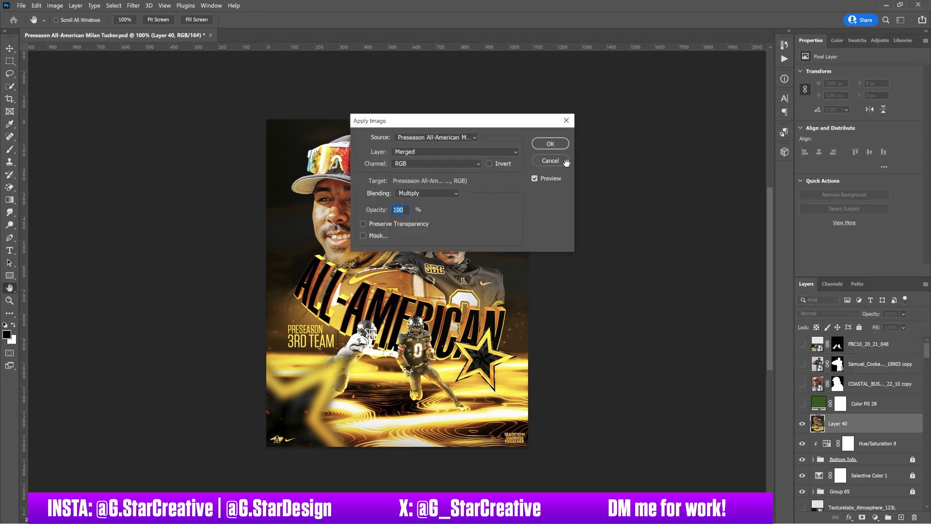
pyautogui.click(550, 144)
pyautogui.rightClick(885, 423)
pyautogui.click(831, 148)
# Step: Duplicate the stamped Layer 40, set the copy to Screen blending, and hide the original
pyautogui.hotkey('ctrl', 'j')
pyautogui.click(829, 313)
pyautogui.click(818, 360)
pyautogui.click(803, 443)
pyautogui.click(838, 443)
pyautogui.click(843, 424)
# Step: Apply a Gaussian Blur to Layer 40 copy and hide it behind a black layer mask
pyautogui.click(133, 6)
pyautogui.moveTo(146, 117)
pyautogui.click(269, 154)
pyautogui.click(695, 130)
pyautogui.keyDown('alt'); pyautogui.click(862, 517); pyautogui.keyUp('alt')
# Step: Show Layer 40 again and set its fill to 25%
pyautogui.click(802, 471)
pyautogui.click(842, 471)
pyautogui.moveTo(876, 328)
pyautogui.mouseDown()
pyautogui.moveTo(759, 327)
pyautogui.moveTo(751, 313)
pyautogui.mouseUp()
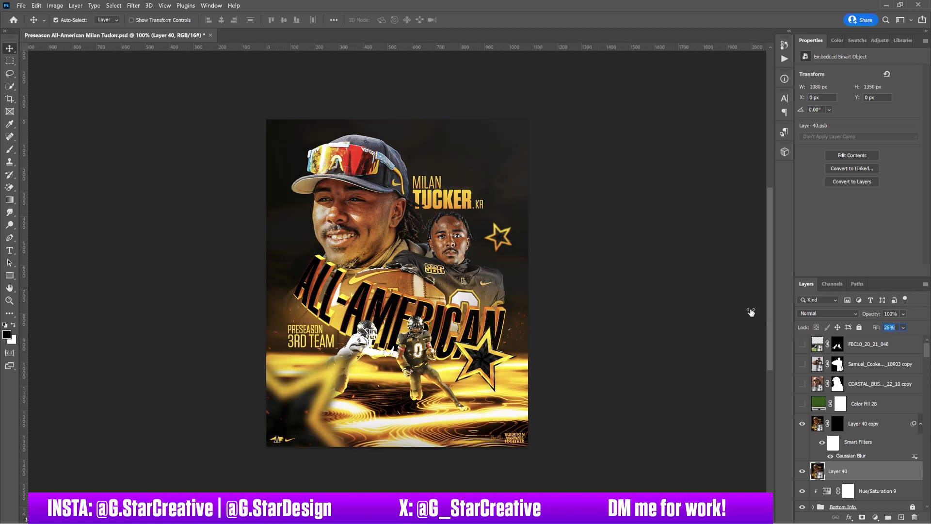
# Step: Brush white on Layer 40 copy's mask with a 250 px brush to reveal the blurred glow across parts of the poster
pyautogui.click(837, 424)
pyautogui.press('b')
pyautogui.keyDown('shift'); pyautogui.click(837, 423); pyautogui.keyUp('shift')
pyautogui.keyDown('shift'); pyautogui.click(838, 423); pyautogui.keyUp('shift')
pyautogui.moveTo(461, 206)
pyautogui.mouseDown()
pyautogui.moveTo(358, 113)
pyautogui.moveTo(261, 319)
pyautogui.moveTo(372, 361)
pyautogui.moveTo(463, 376)
pyautogui.moveTo(386, 432)
pyautogui.mouseUp()
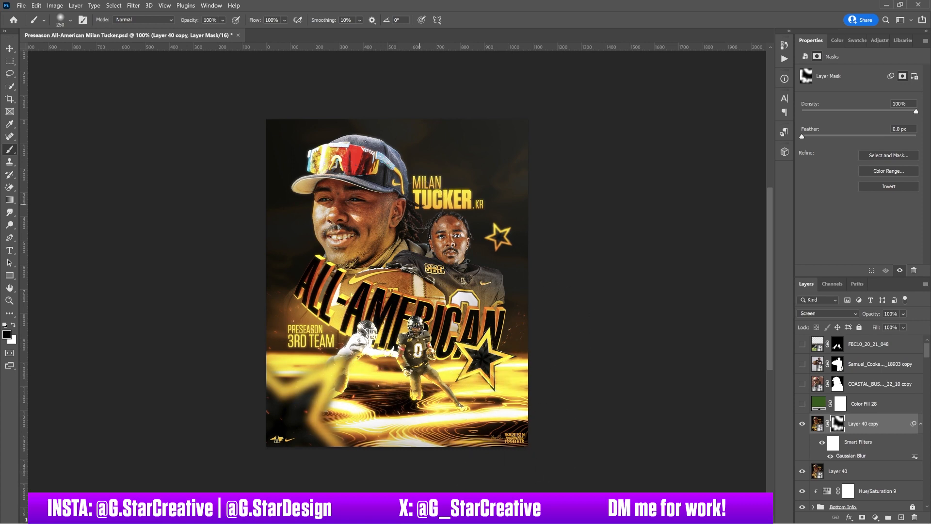